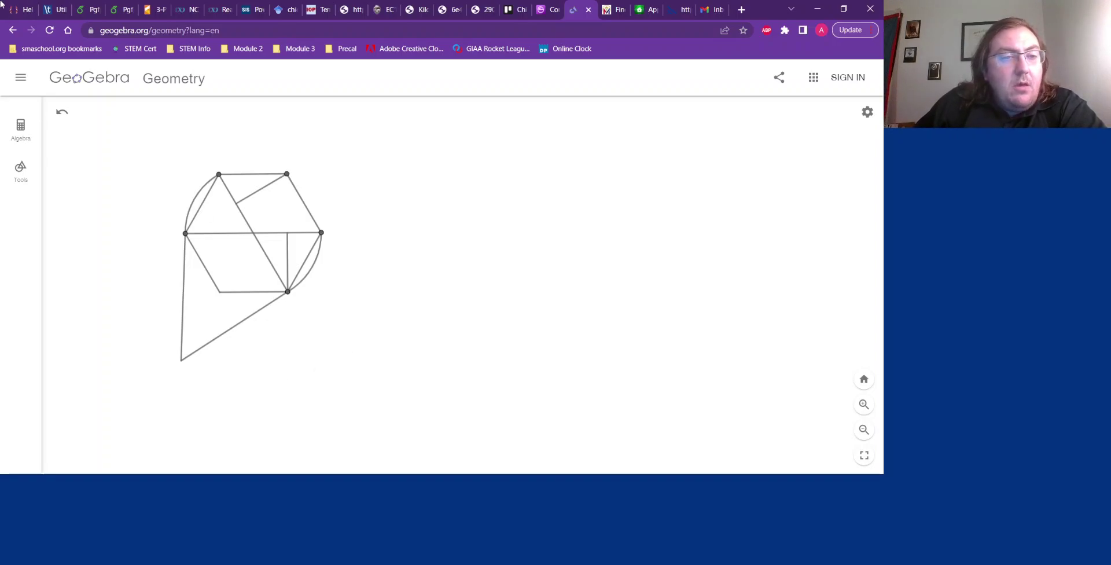
# Clear the whole existing construction without saving it
pyautogui.click(21, 78)
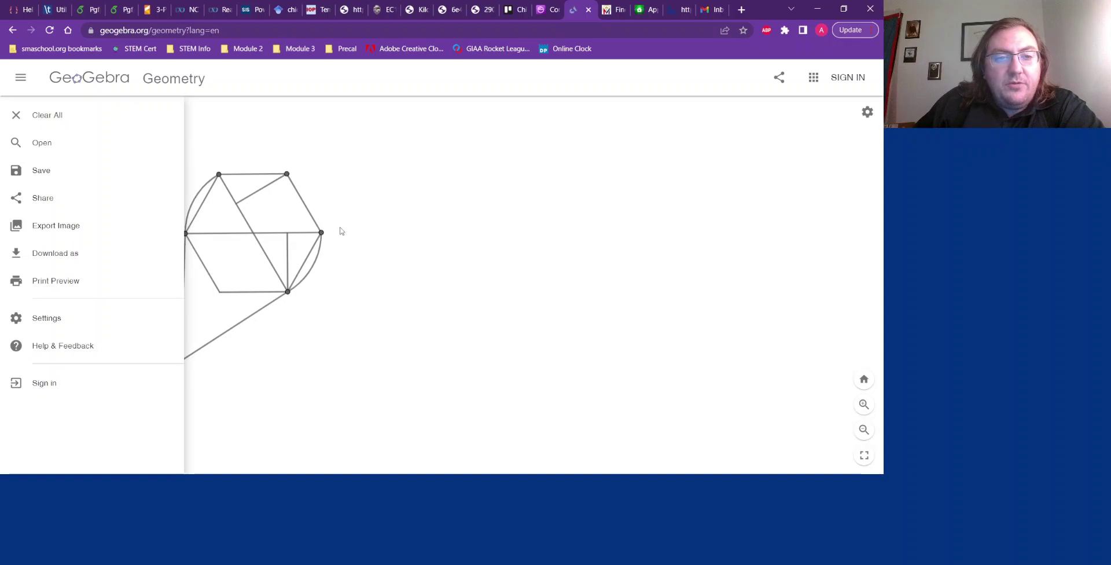
pyautogui.click(36, 116)
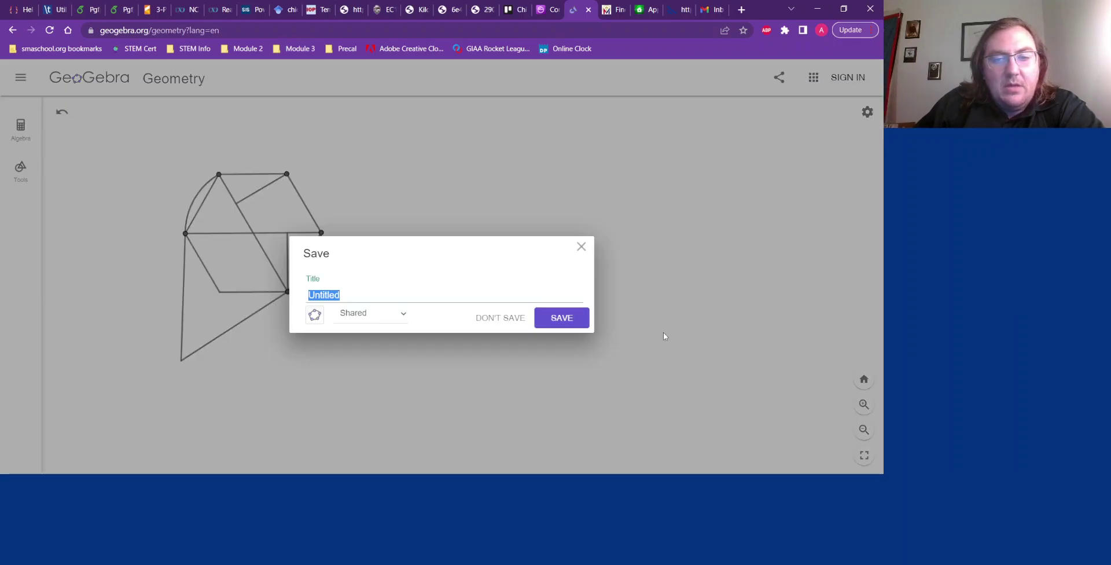
pyautogui.click(498, 319)
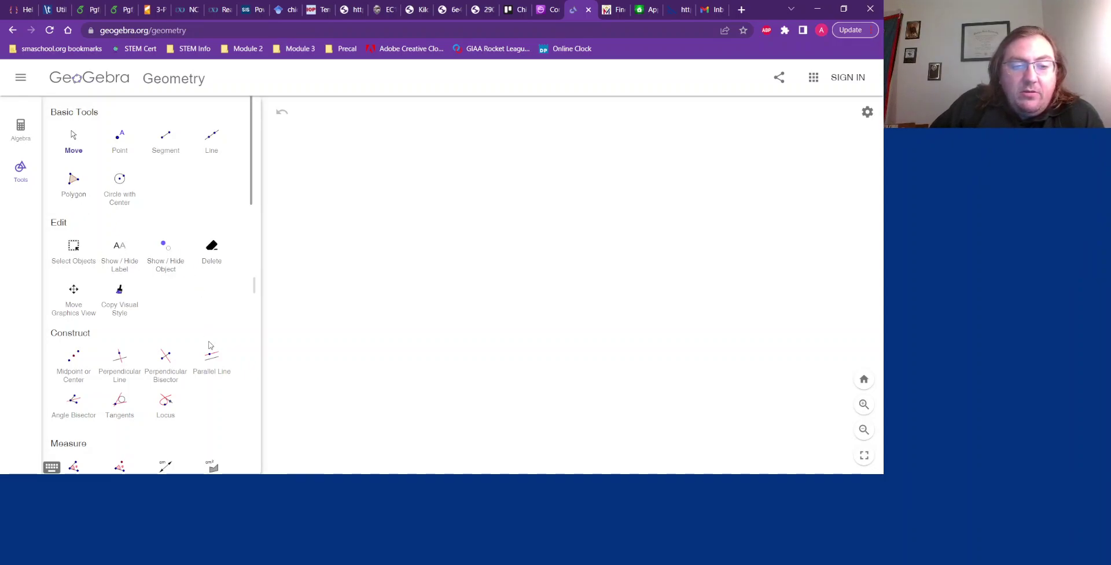
# Construct a regular polygon with 6 vertices from two freely placed points on the empty canvas
pyautogui.scroll(-4, 210, 345)
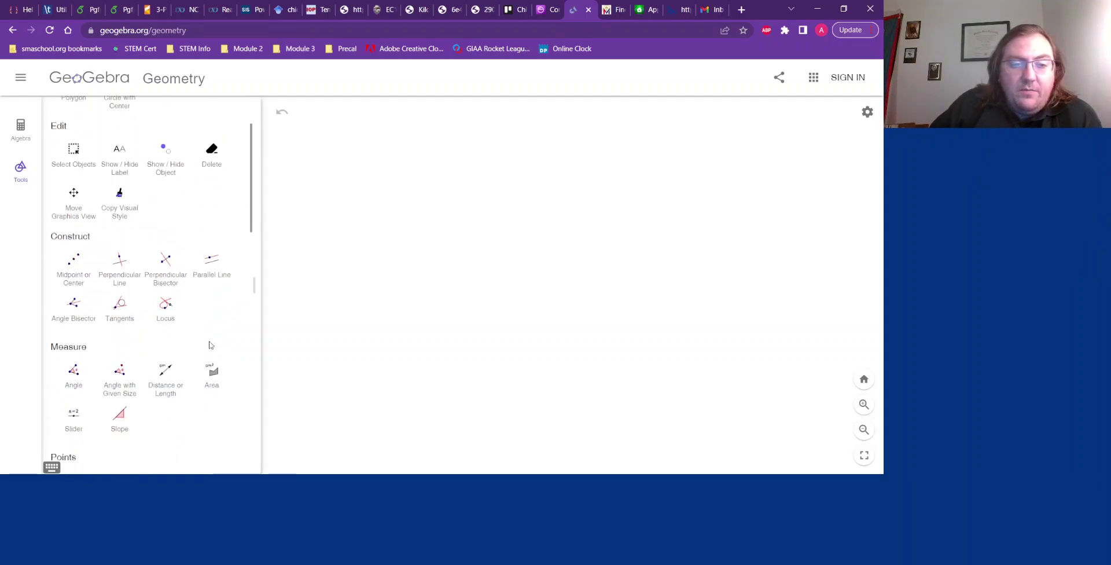
pyautogui.scroll(-3, 209, 345)
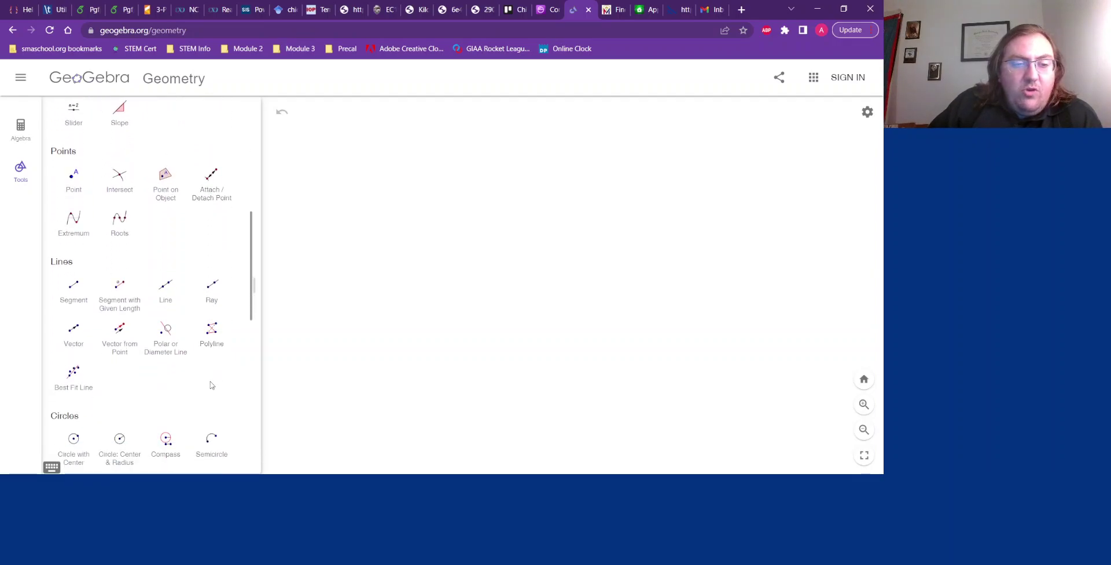
pyautogui.scroll(-2, 211, 385)
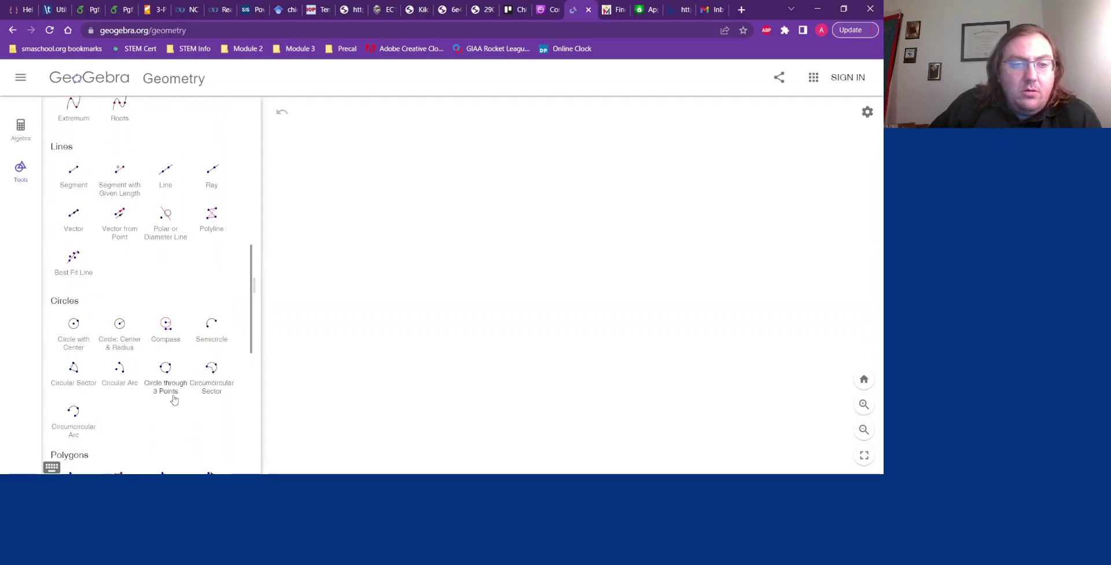
pyautogui.scroll(-2, 101, 420)
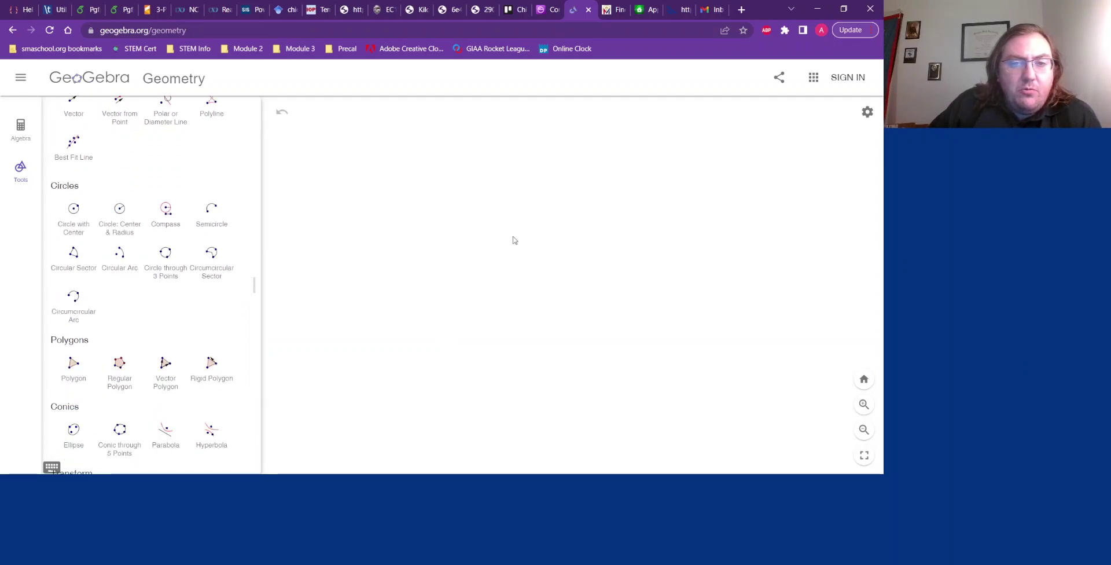
pyautogui.click(127, 369)
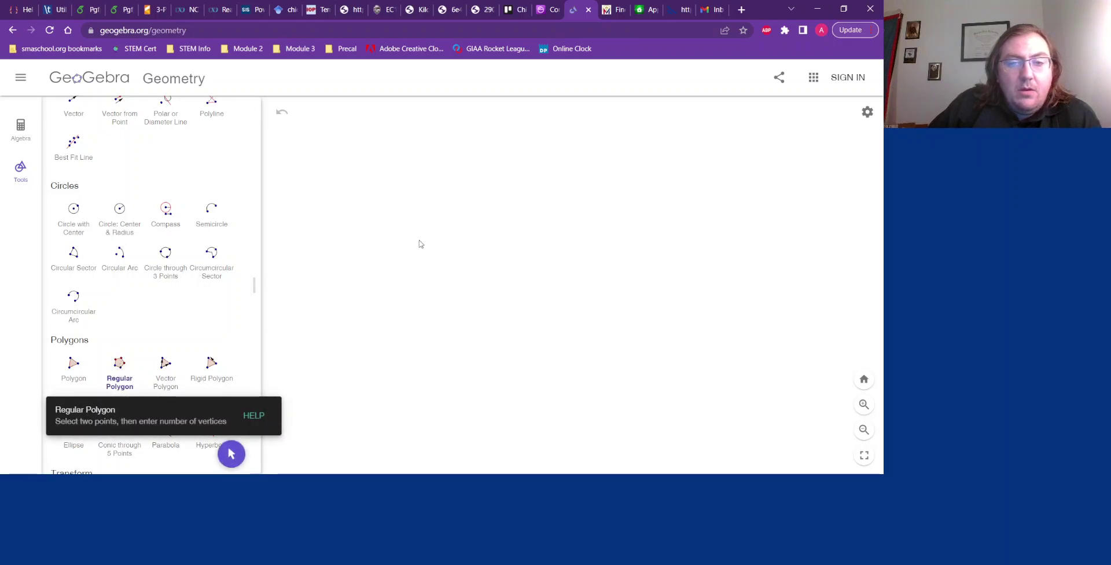
pyautogui.click(362, 245)
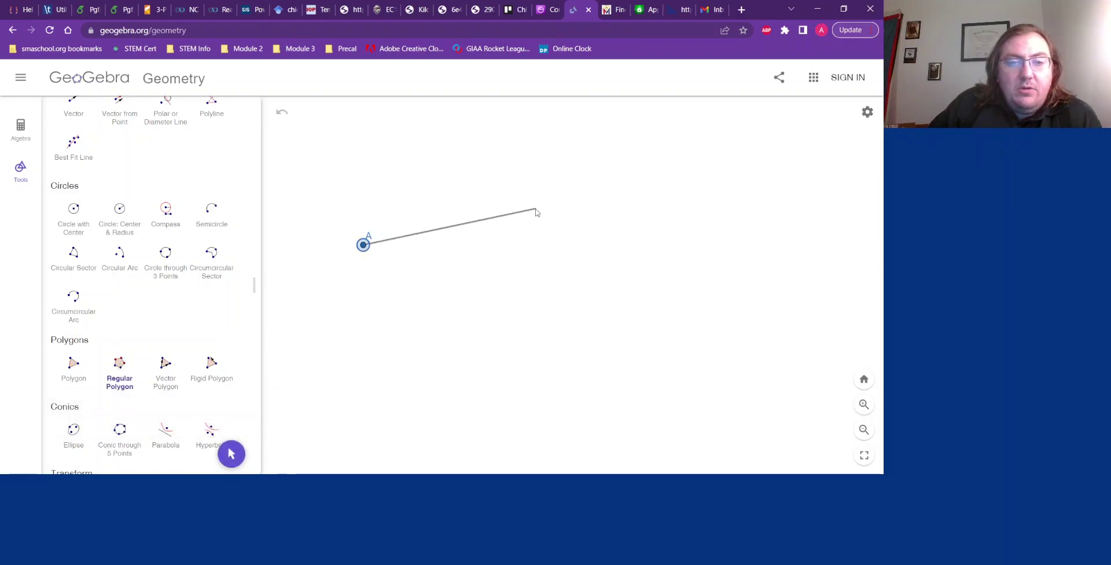
pyautogui.click(420, 206)
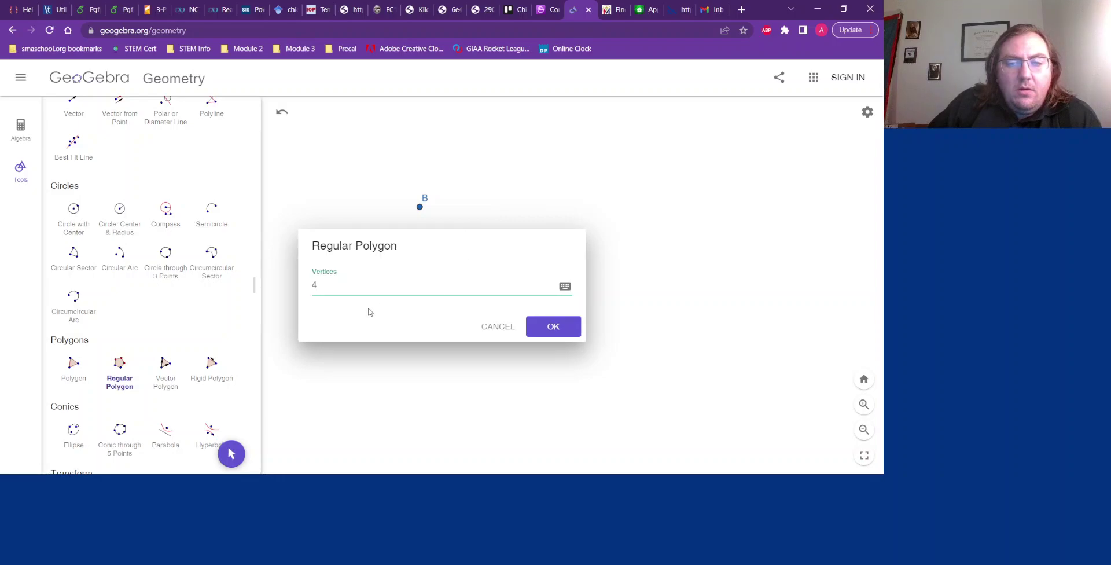
pyautogui.press('BackSpace')
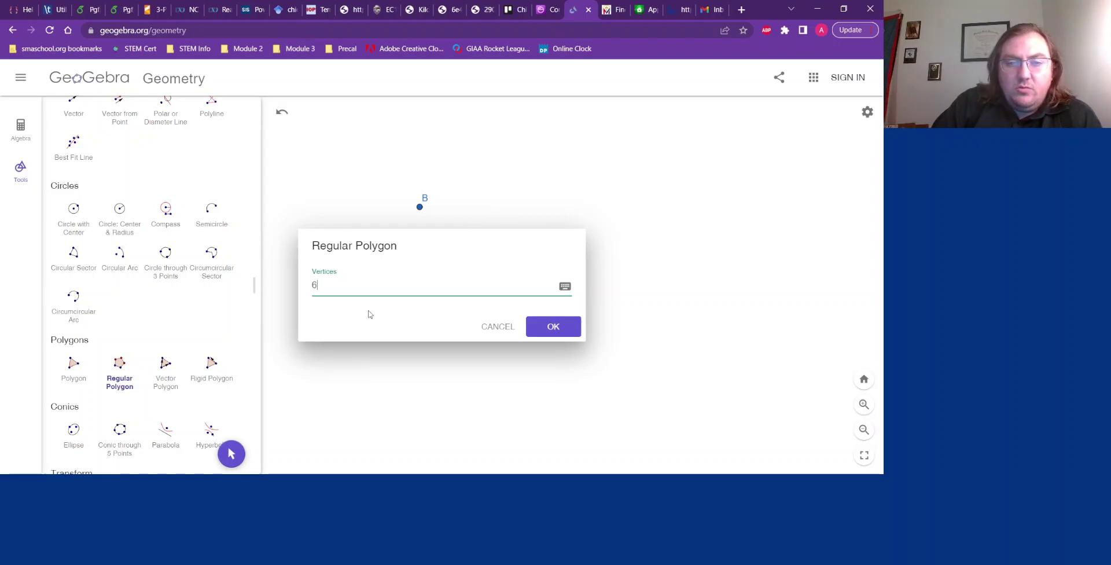
pyautogui.click(552, 328)
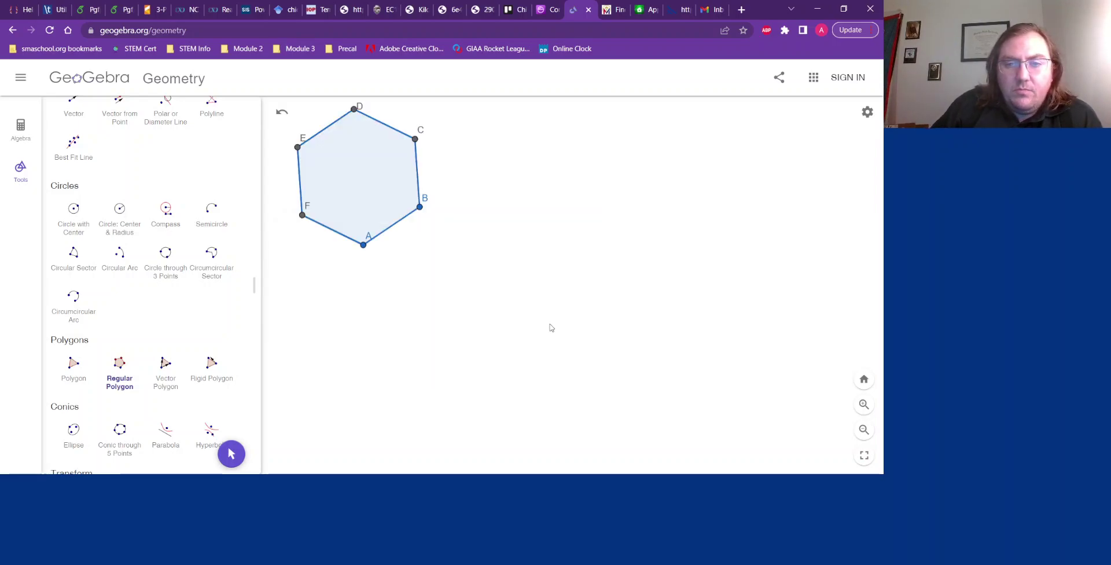
# Move the whole hexagon to the middle of the canvas with the Move tool
pyautogui.click(374, 173)
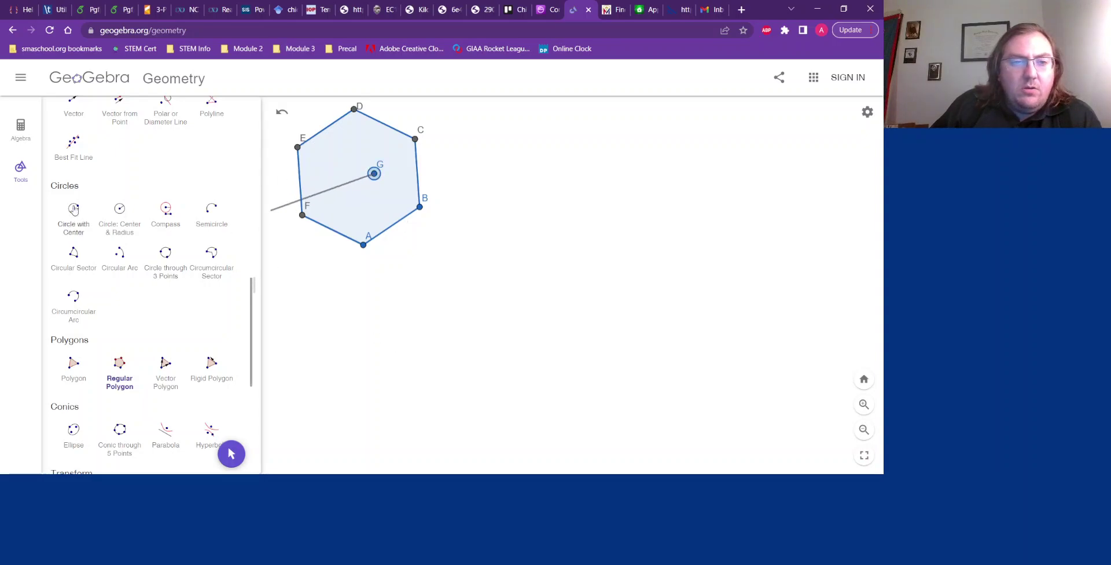
pyautogui.scroll(7, 92, 207)
pyautogui.scroll(4, 92, 207)
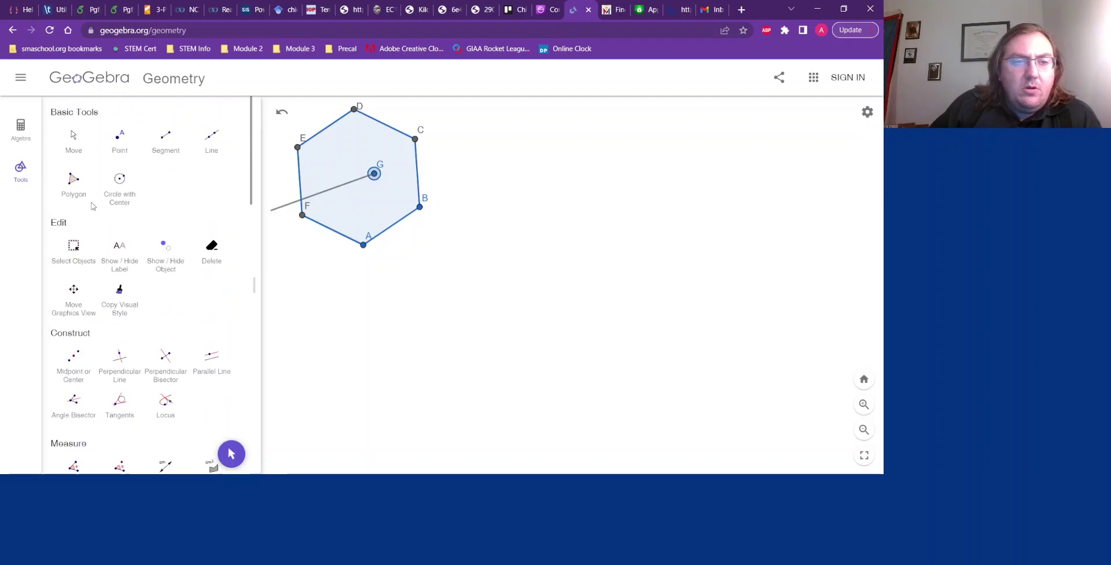
pyautogui.click(69, 142)
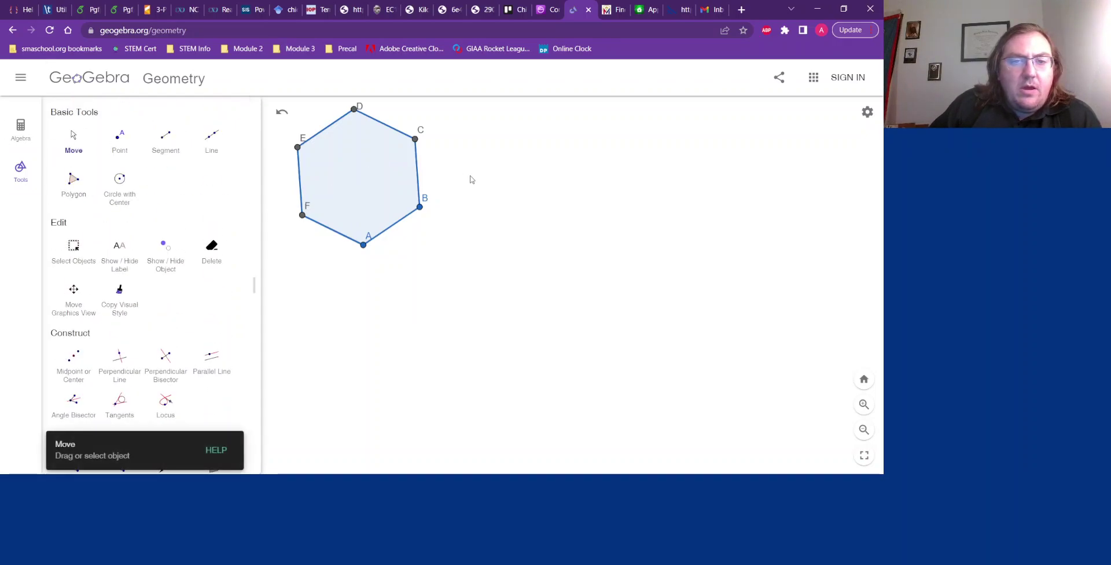
pyautogui.moveTo(382, 178); pyautogui.dragTo(517, 272)
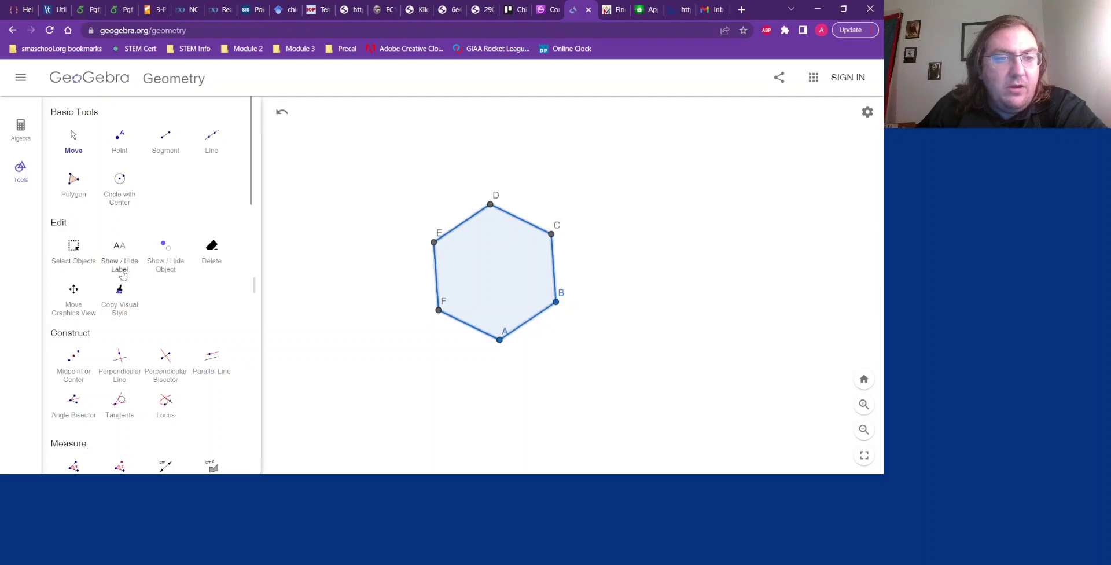
# Draw the hexagon's diagonals FC and BE as segments and place a point at their intersection
pyautogui.click(165, 139)
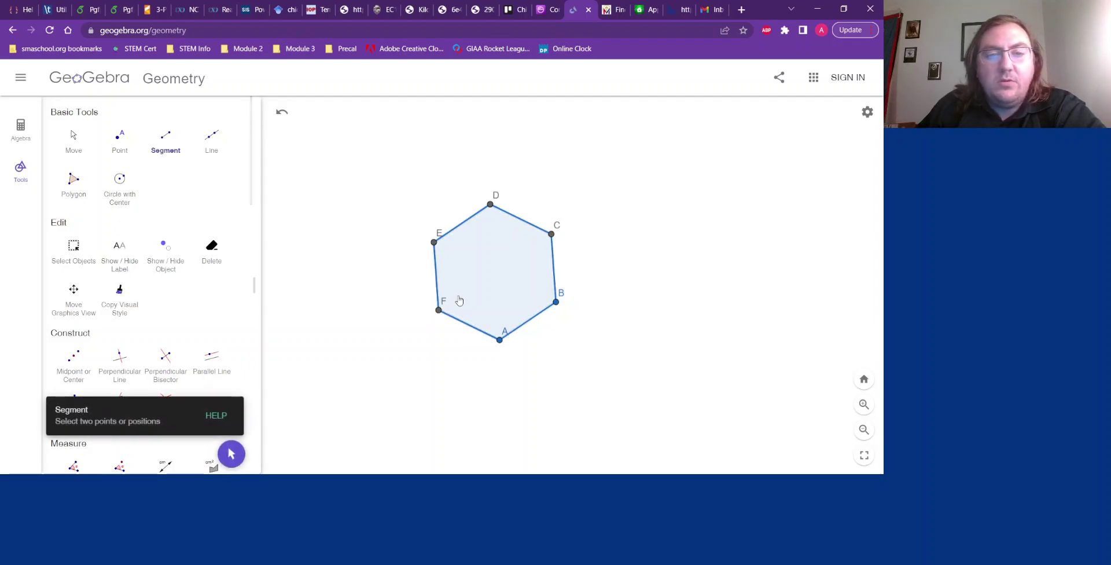
pyautogui.click(438, 309)
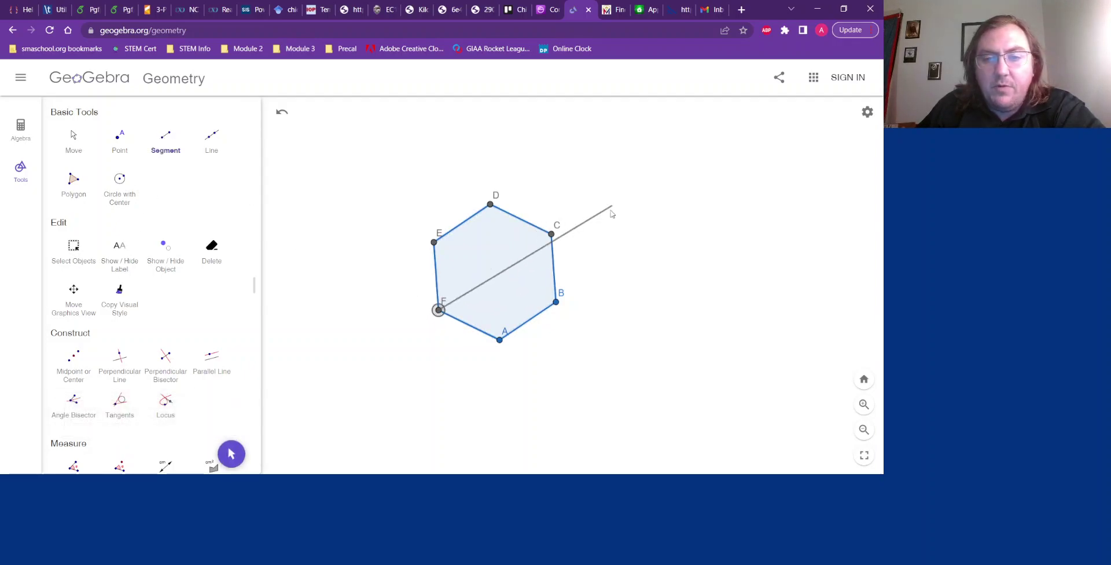
pyautogui.click(552, 234)
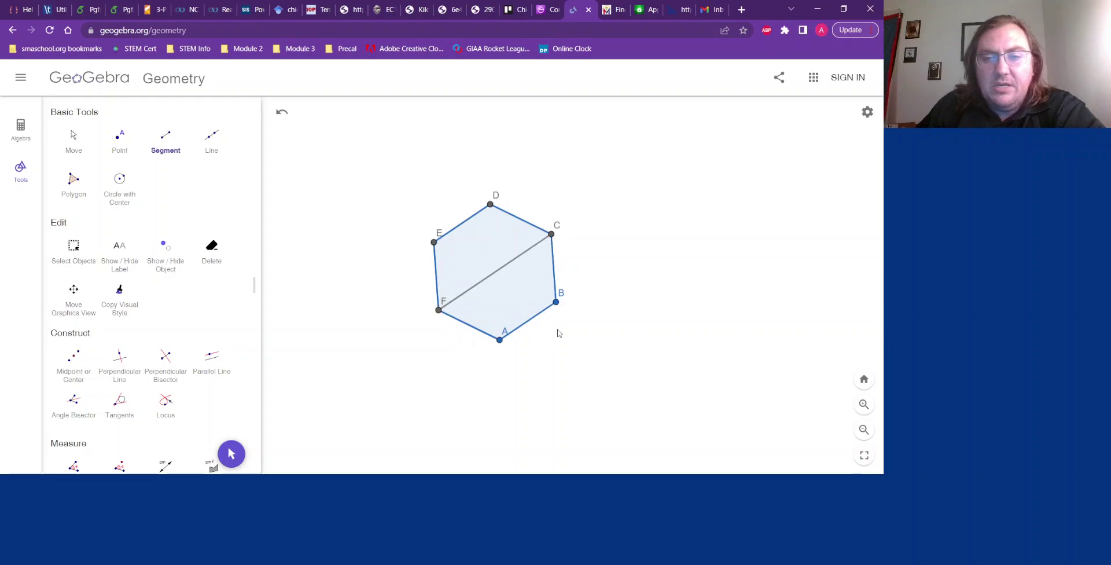
pyautogui.click(556, 304)
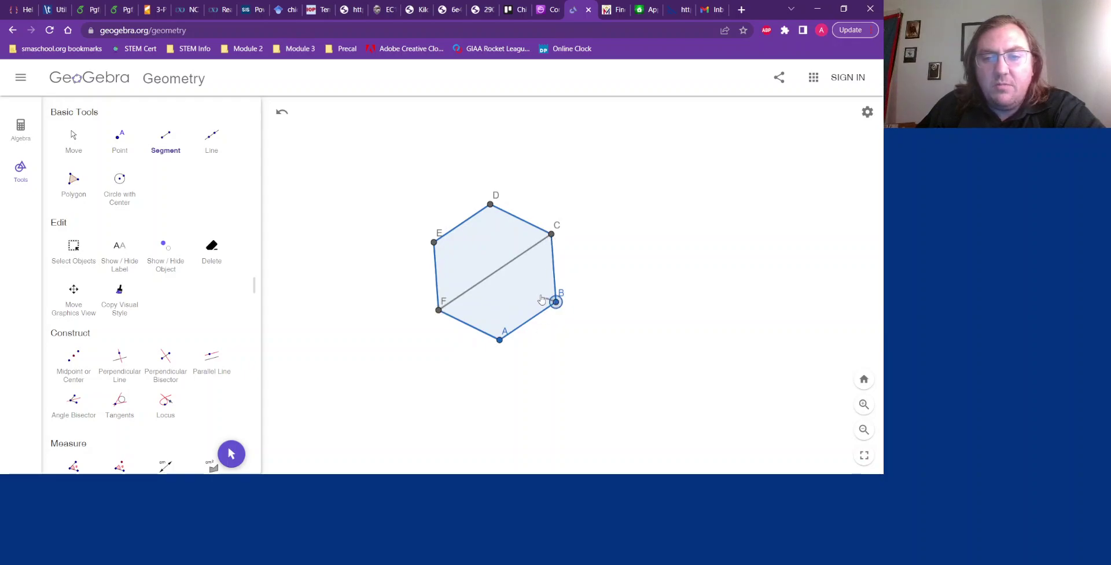
pyautogui.click(434, 243)
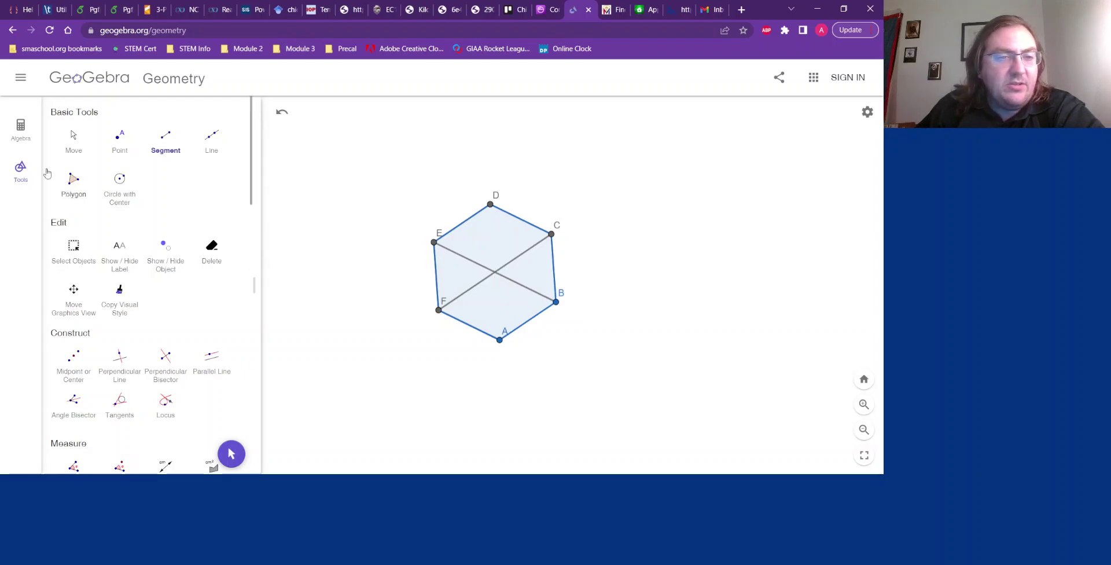
pyautogui.click(119, 138)
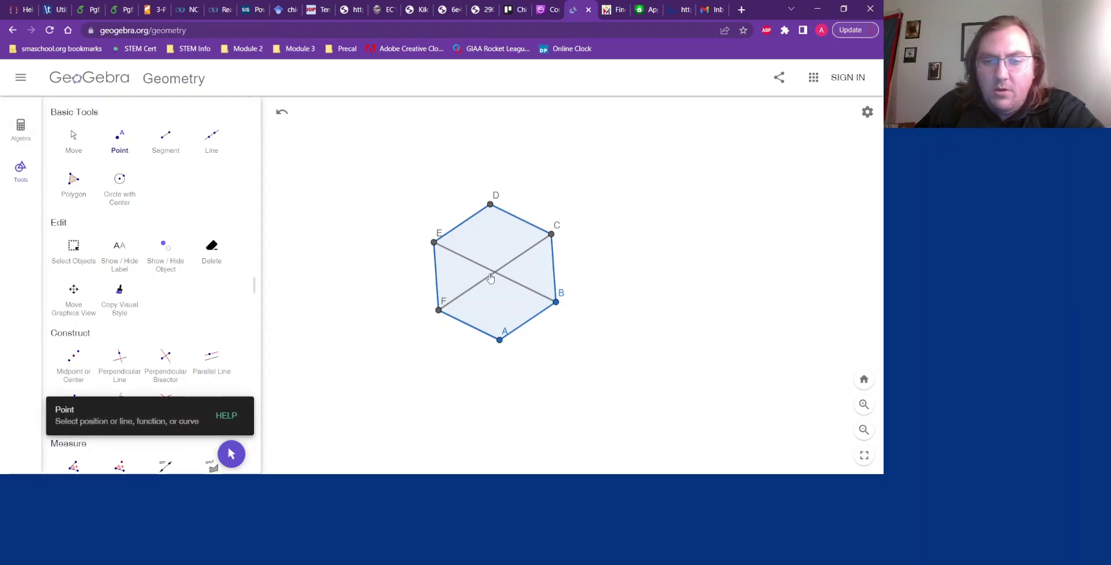
pyautogui.click(495, 272)
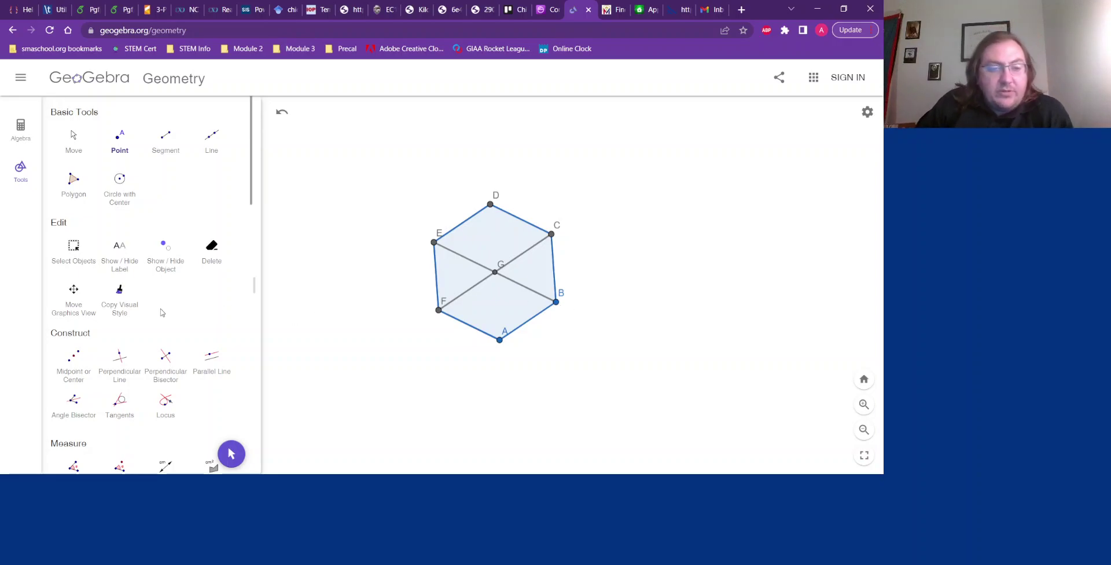
# Draw a circle around the hexagon with the Compass tool, using radius GC and centre point G
pyautogui.scroll(-3, 164, 282)
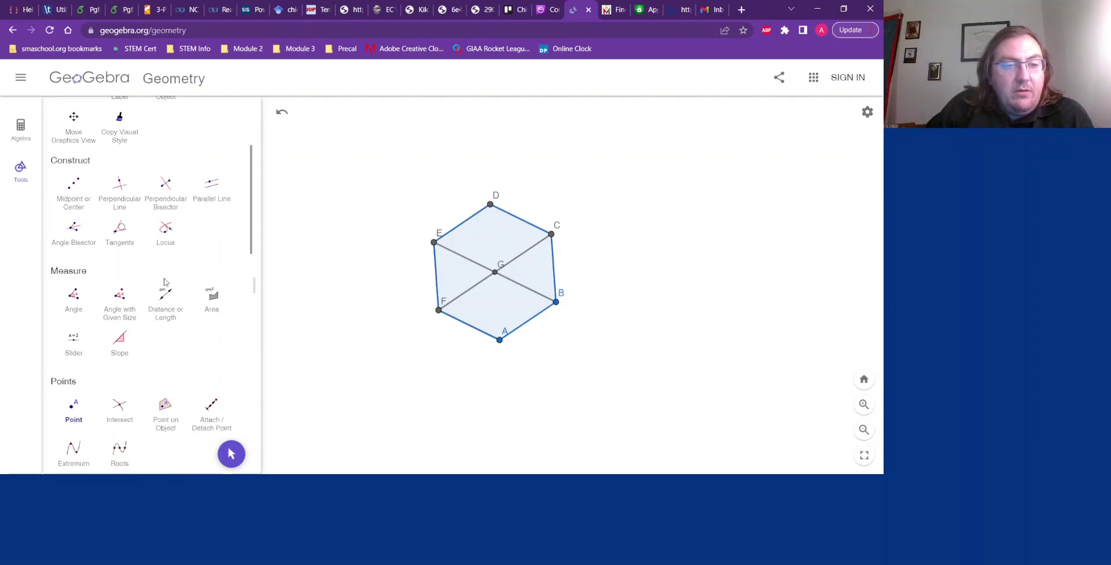
pyautogui.scroll(-3, 164, 282)
pyautogui.scroll(-3, 165, 282)
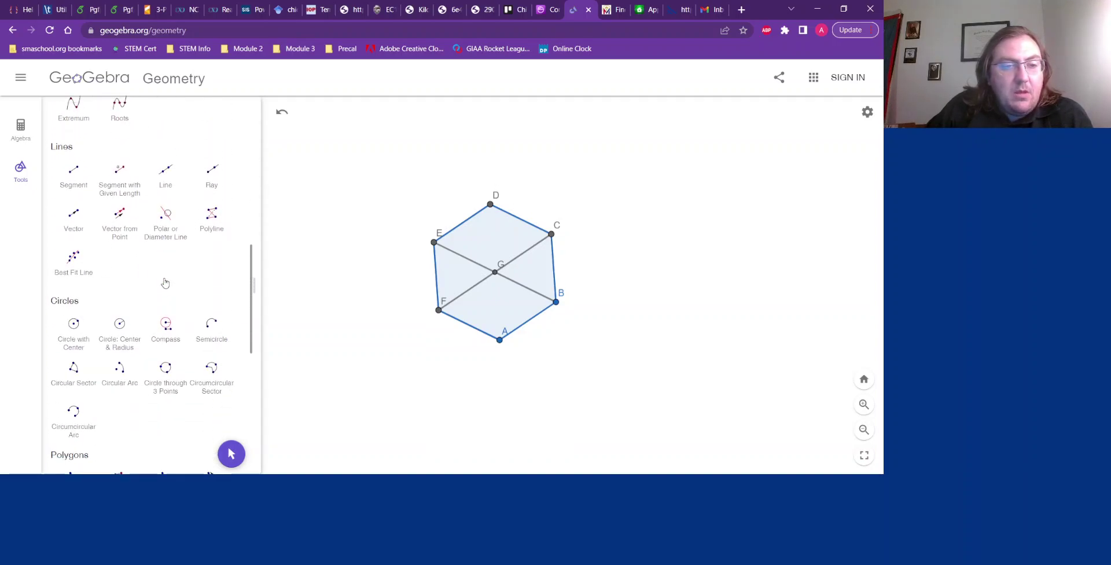
pyautogui.scroll(-4, 165, 283)
pyautogui.scroll(-3, 164, 282)
pyautogui.scroll(13, 164, 281)
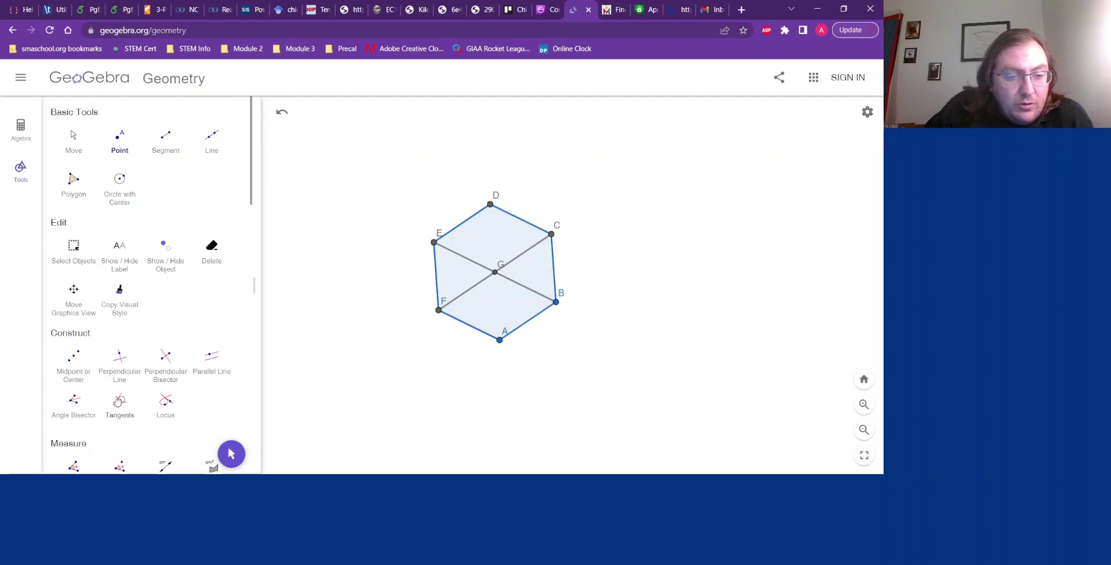
pyautogui.scroll(-3, 145, 411)
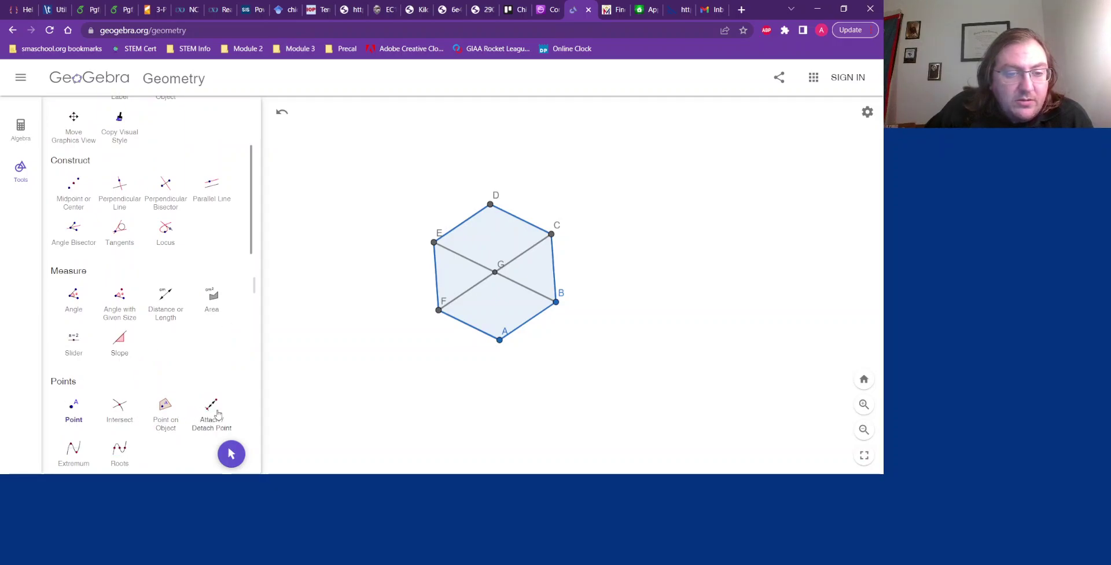
pyautogui.scroll(-3, 173, 411)
pyautogui.scroll(-1, 174, 406)
pyautogui.scroll(-1, 173, 404)
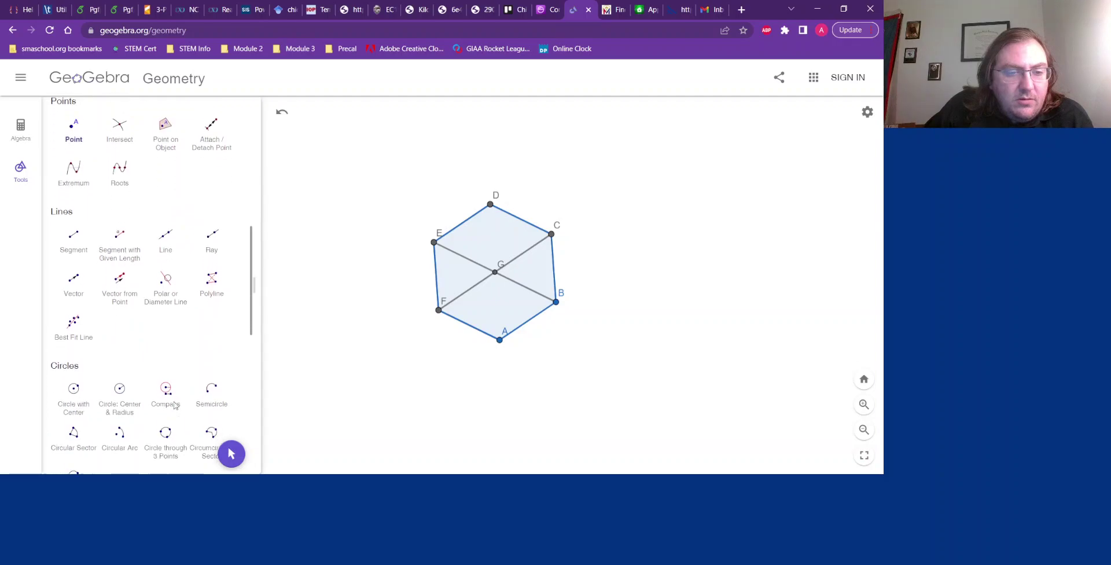
pyautogui.click(167, 387)
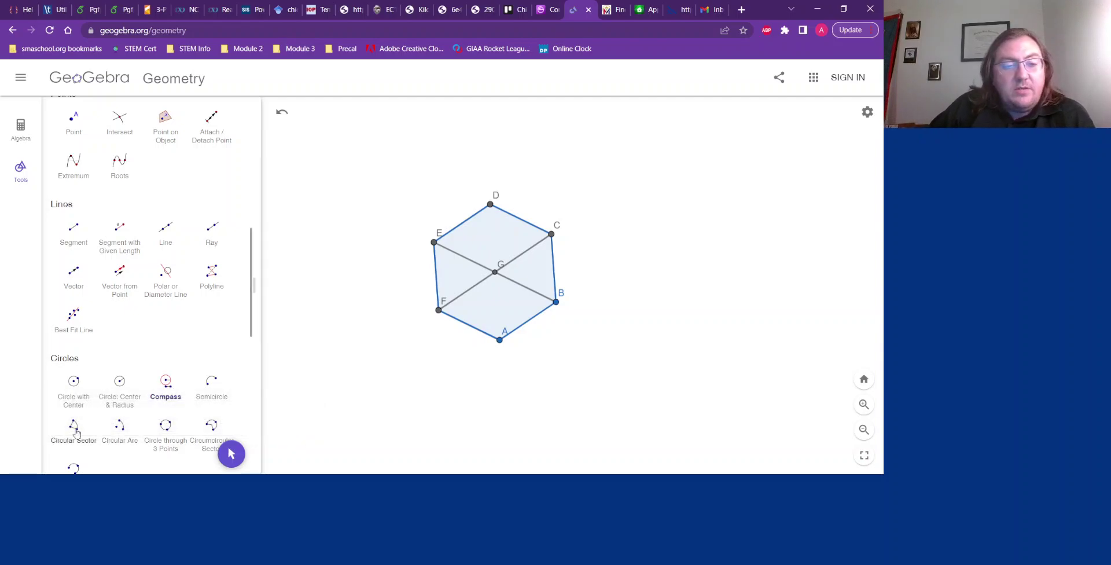
pyautogui.click(164, 388)
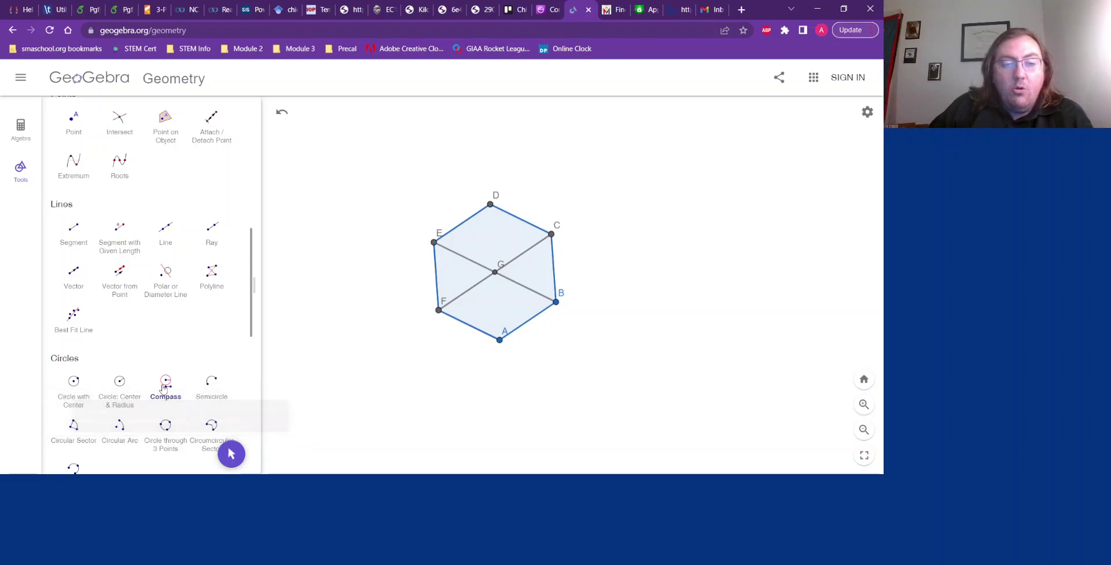
pyautogui.click(494, 274)
pyautogui.click(552, 236)
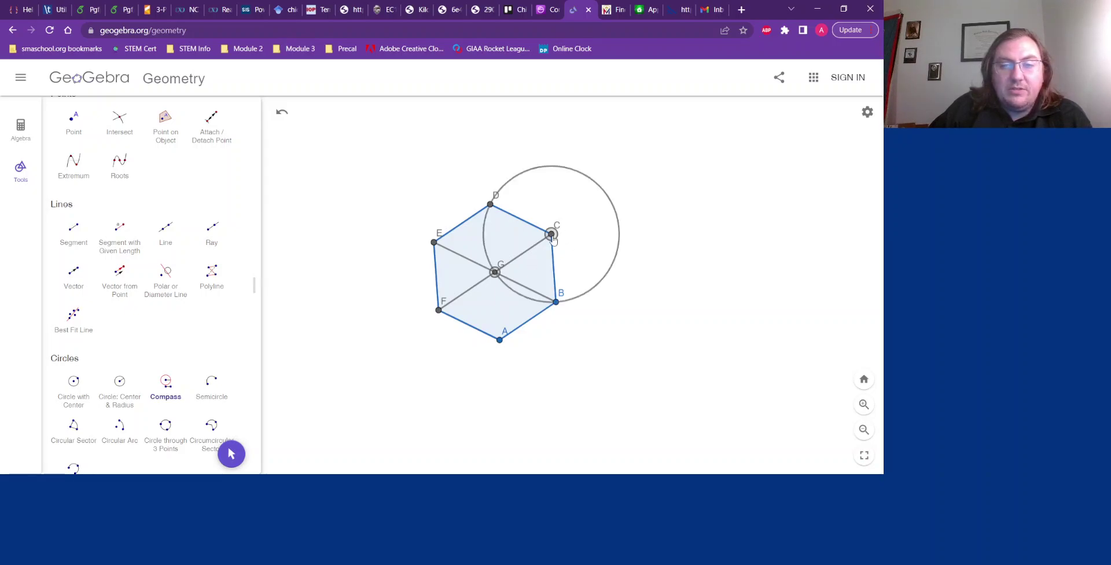
pyautogui.click(494, 273)
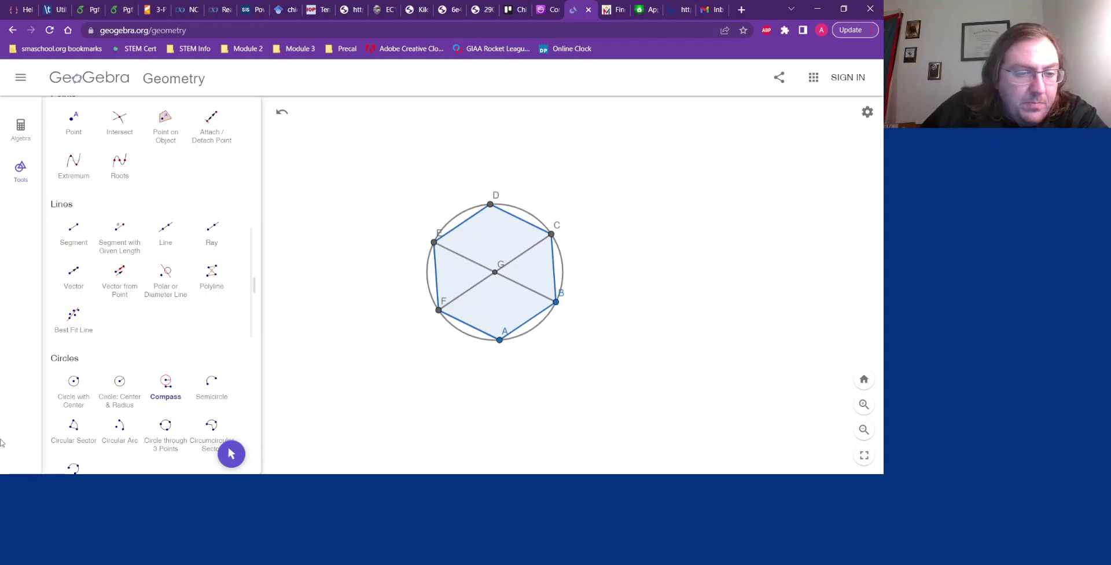
# Draw circumcircular arcs from E to D and from A to B, each through a new point placed on the circle between them
pyautogui.scroll(-1, 159, 417)
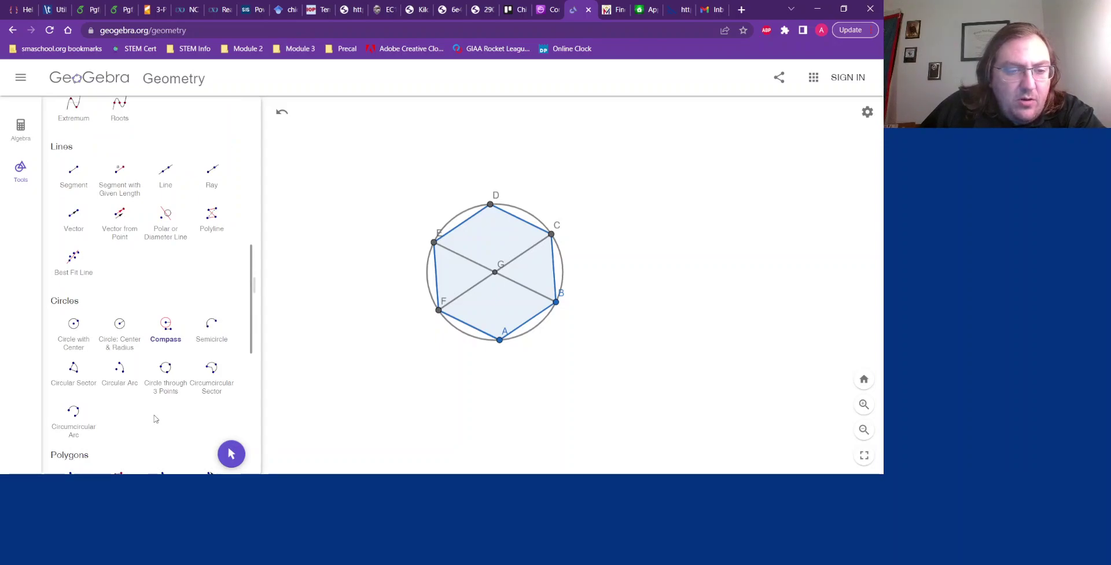
pyautogui.scroll(-1, 154, 417)
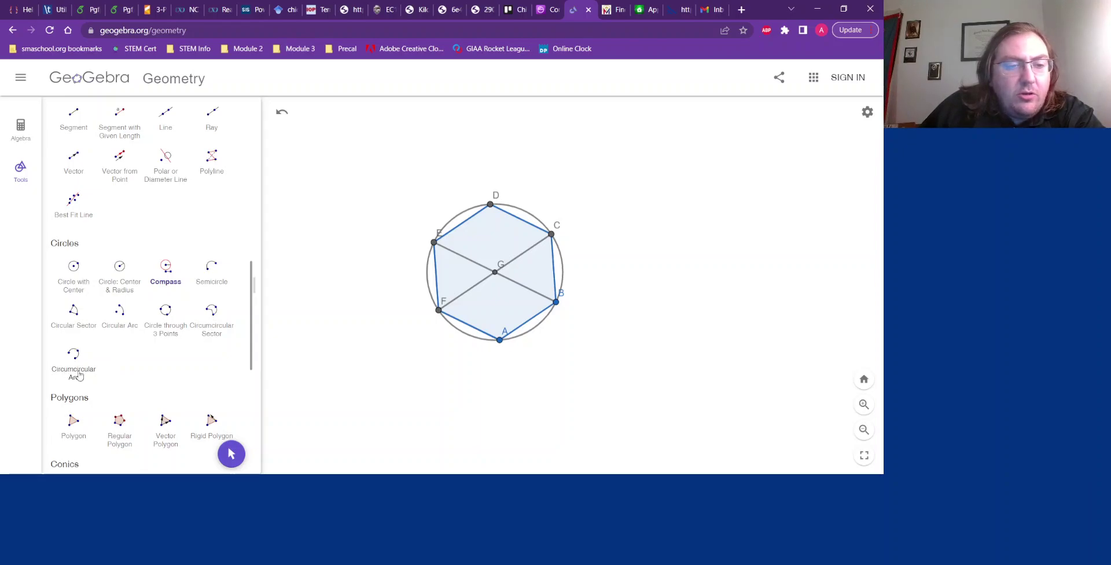
pyautogui.click(75, 365)
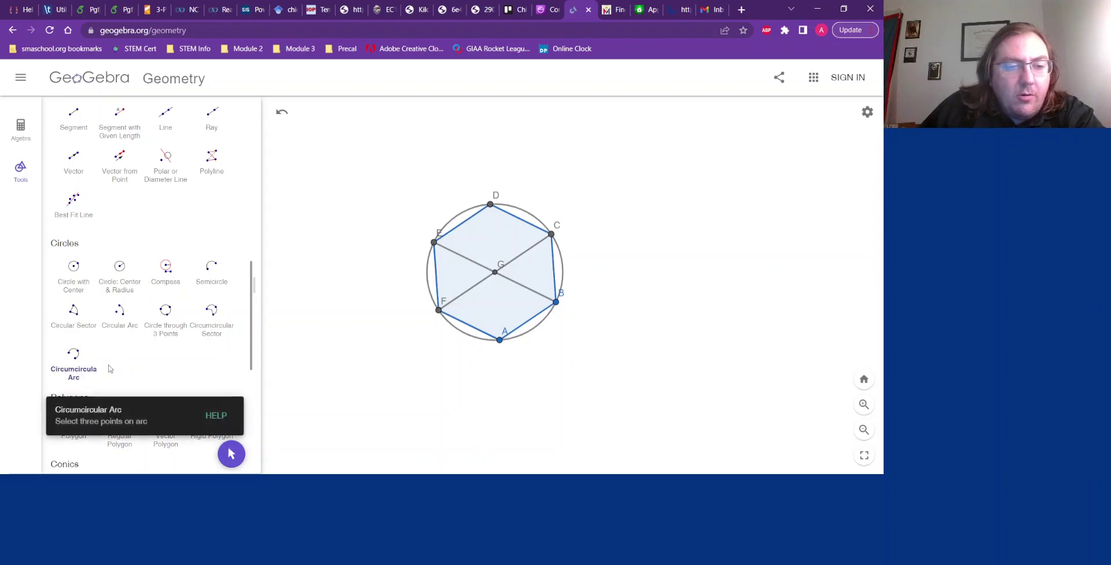
pyautogui.click(434, 243)
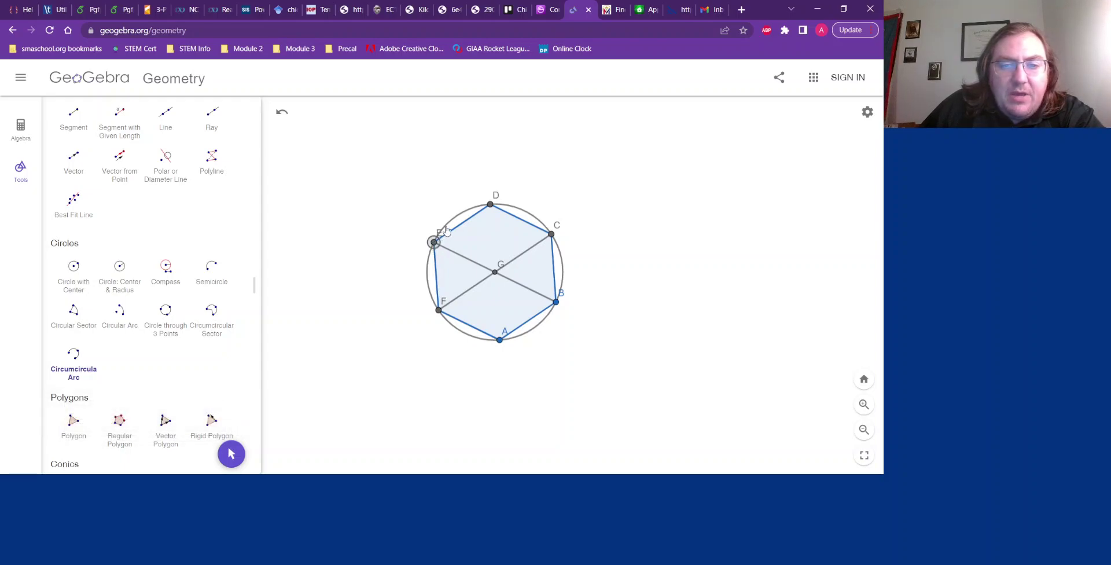
pyautogui.click(453, 218)
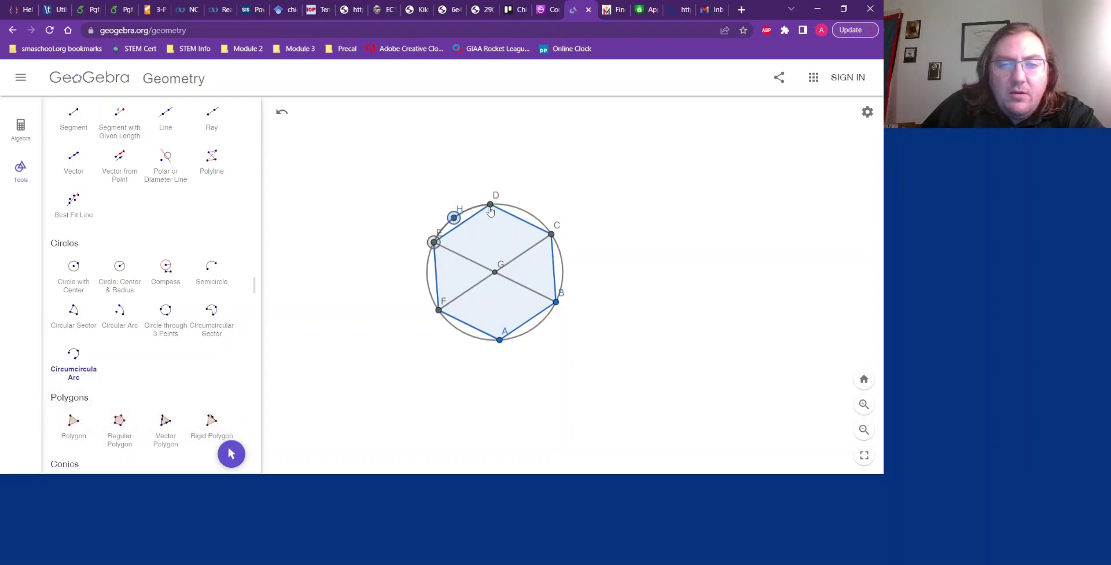
pyautogui.click(491, 206)
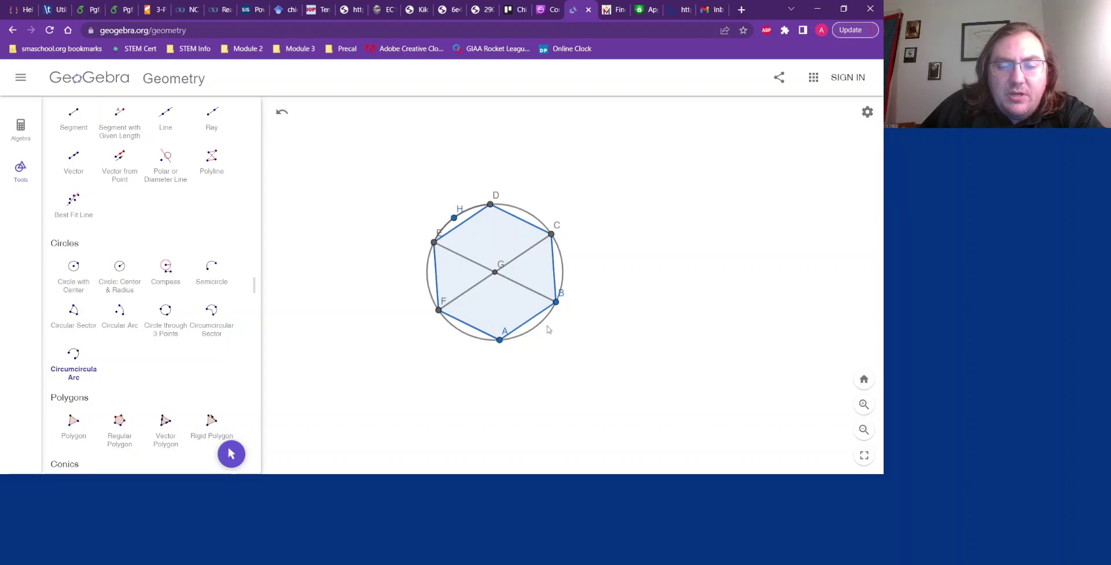
pyautogui.click(500, 341)
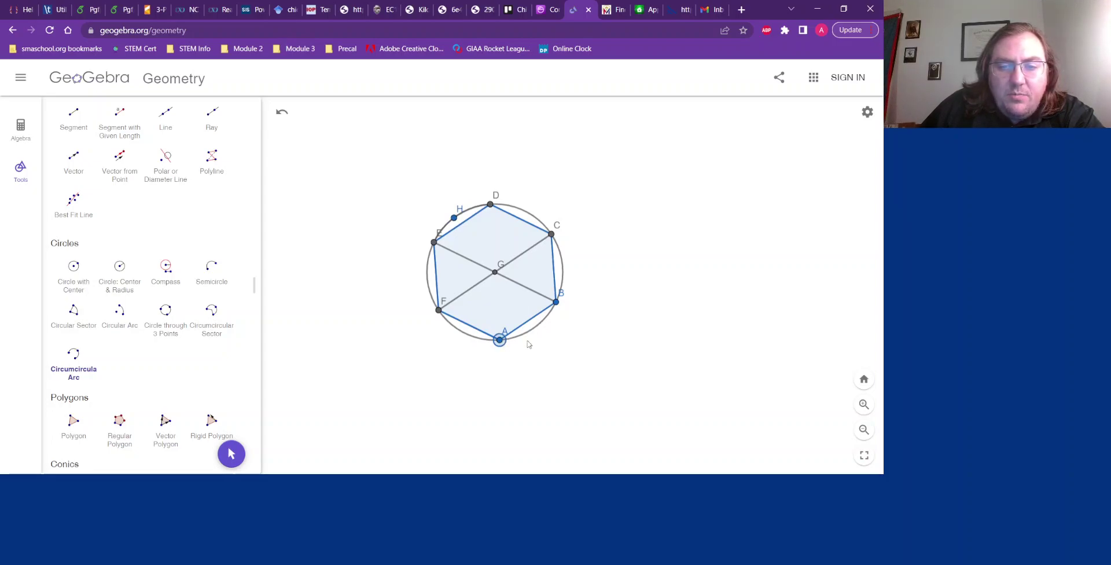
pyautogui.click(533, 329)
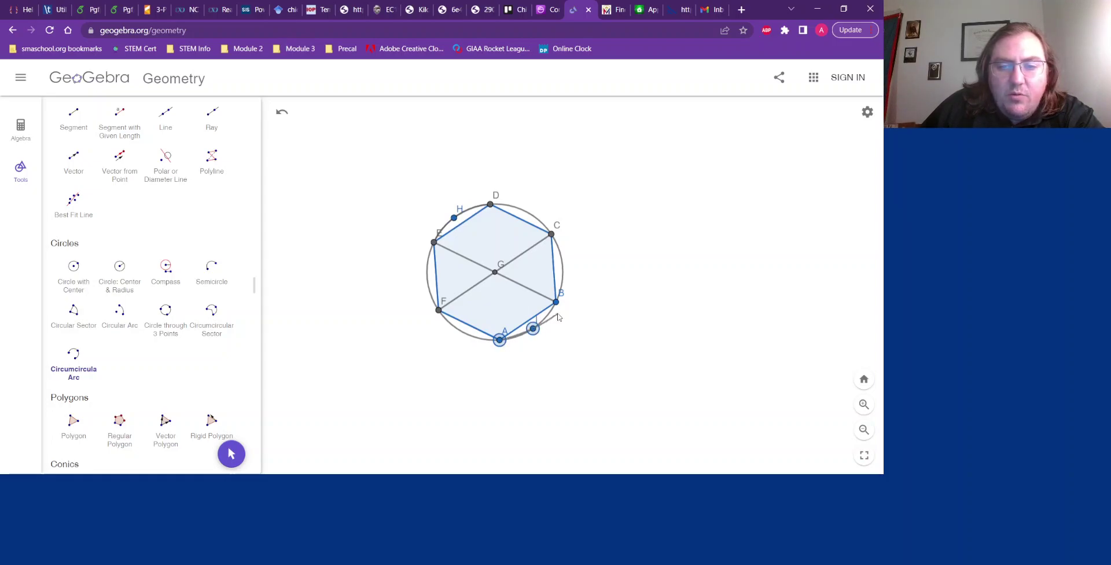
pyautogui.click(557, 305)
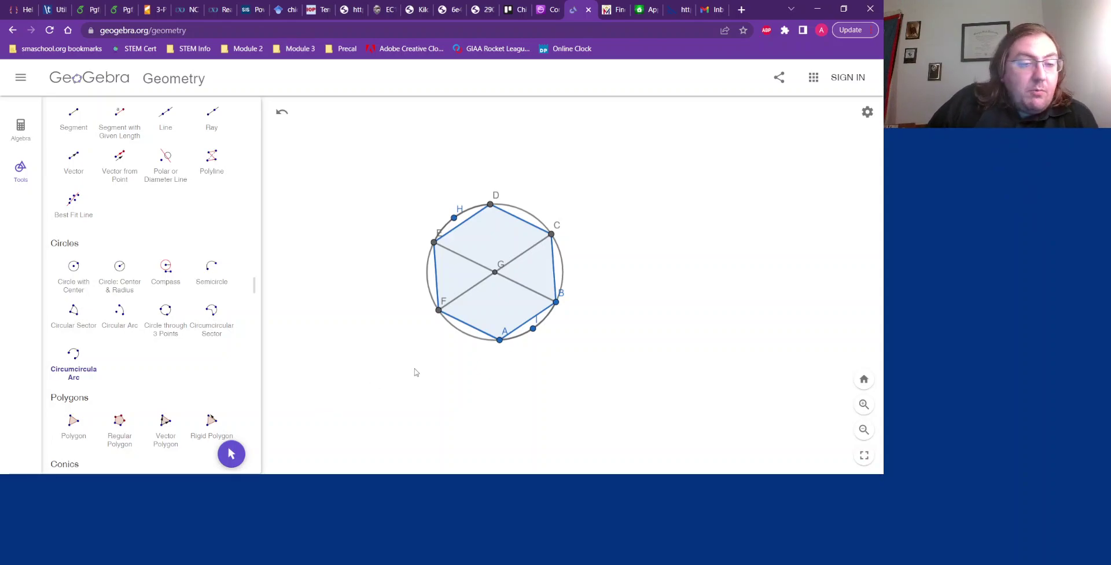
# Hide the circumscribed circle, all labelled points and both diagonals, leaving only the hexagon and the two arcs
pyautogui.scroll(15, 69, 137)
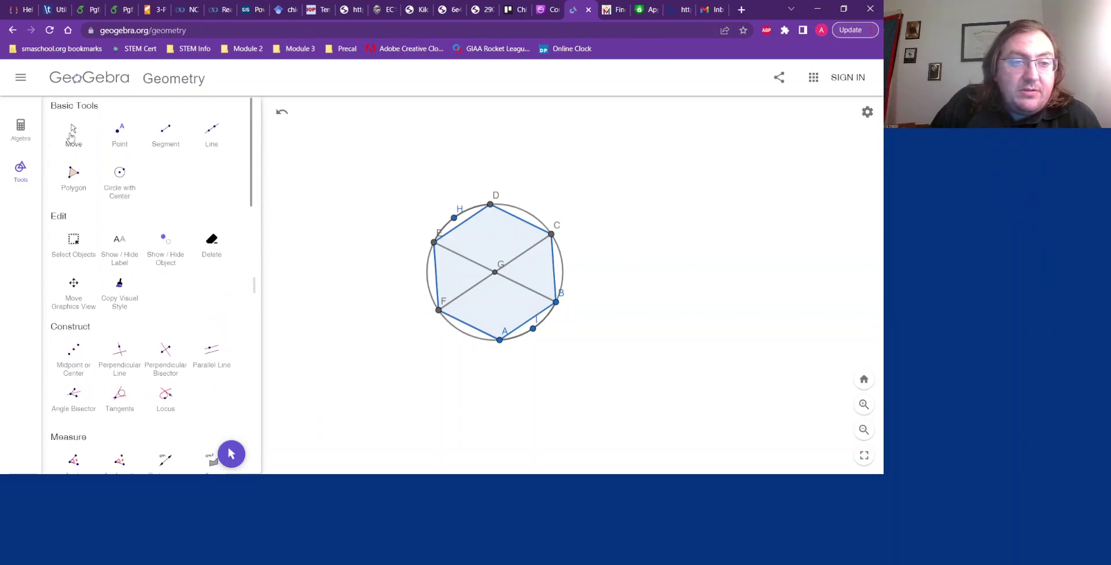
pyautogui.click(74, 148)
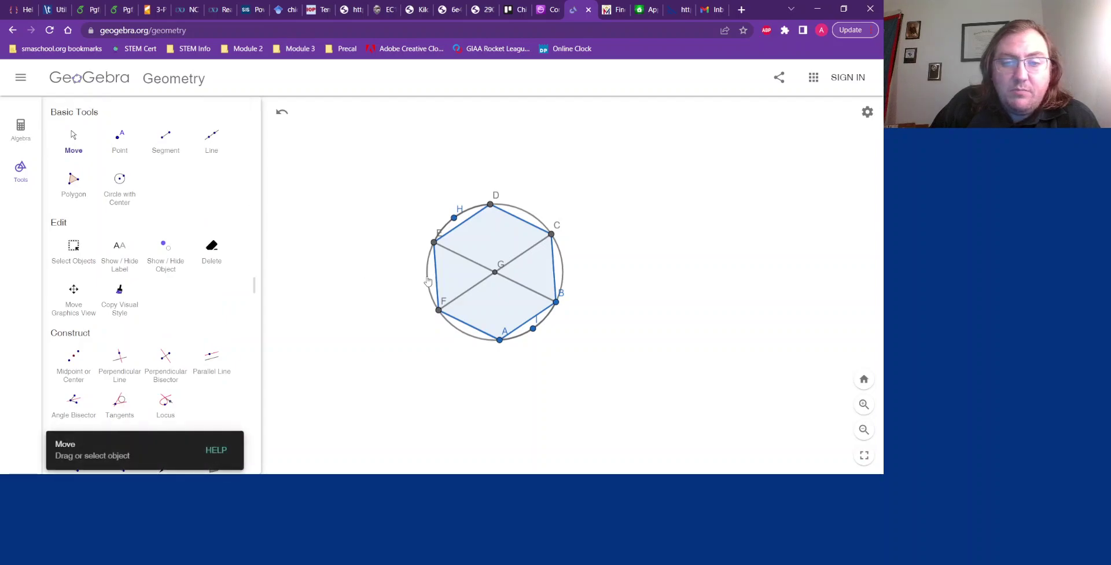
pyautogui.click(429, 281)
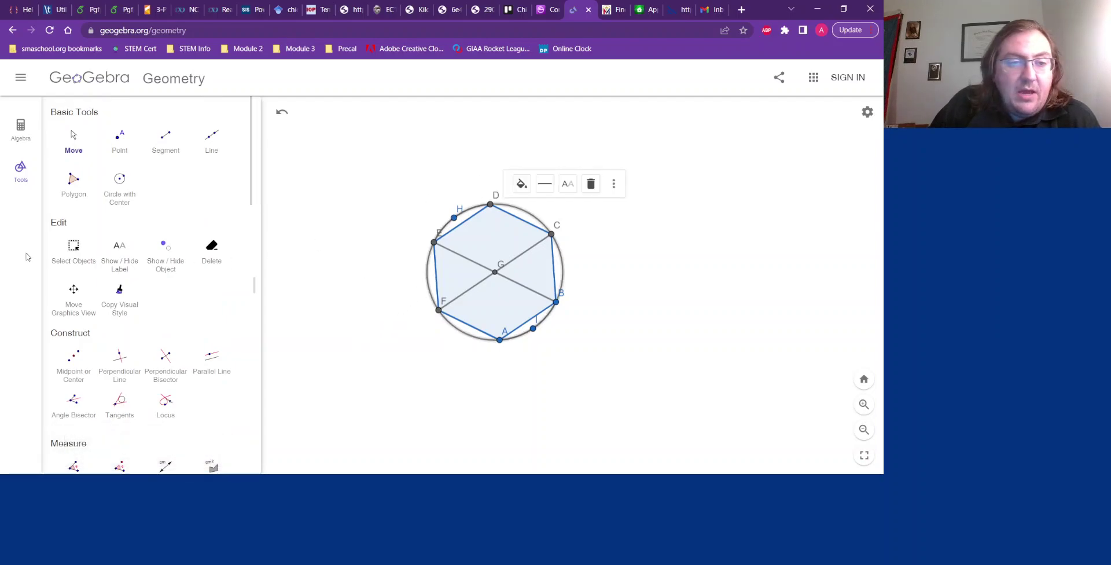
pyautogui.click(171, 252)
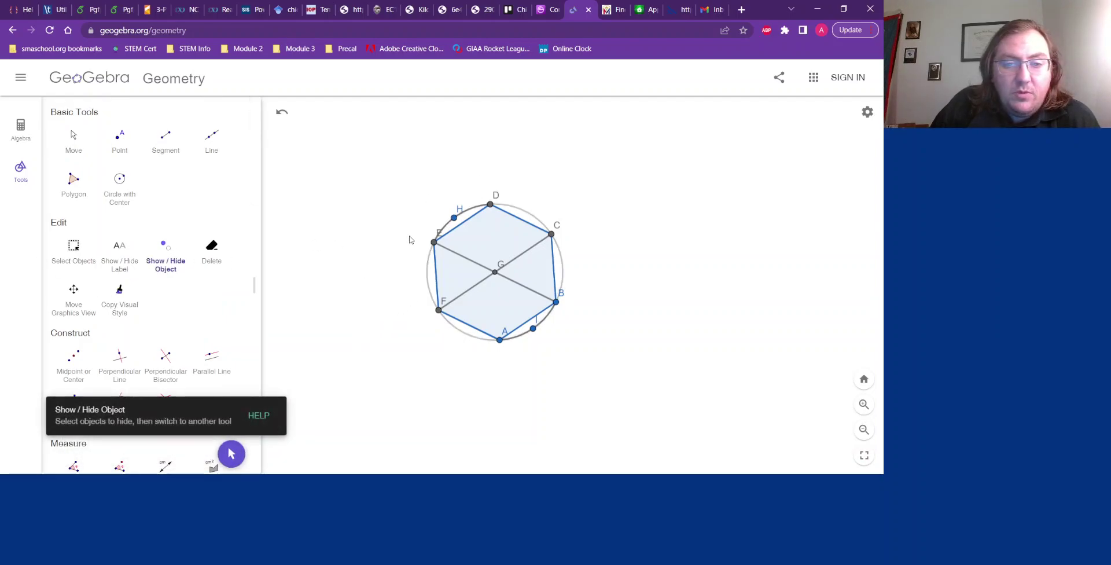
pyautogui.click(439, 309)
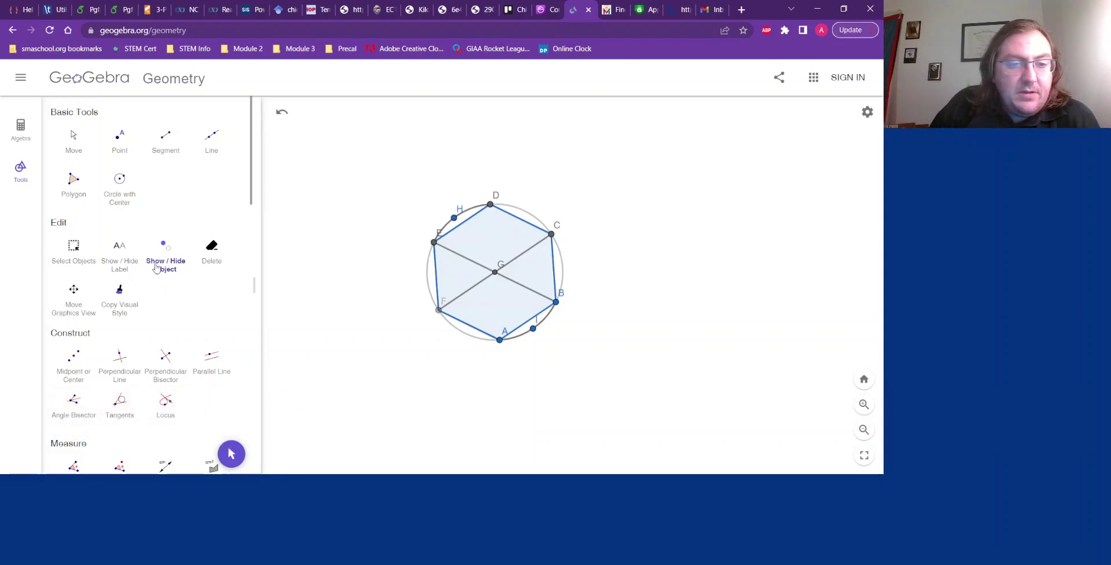
pyautogui.click(500, 341)
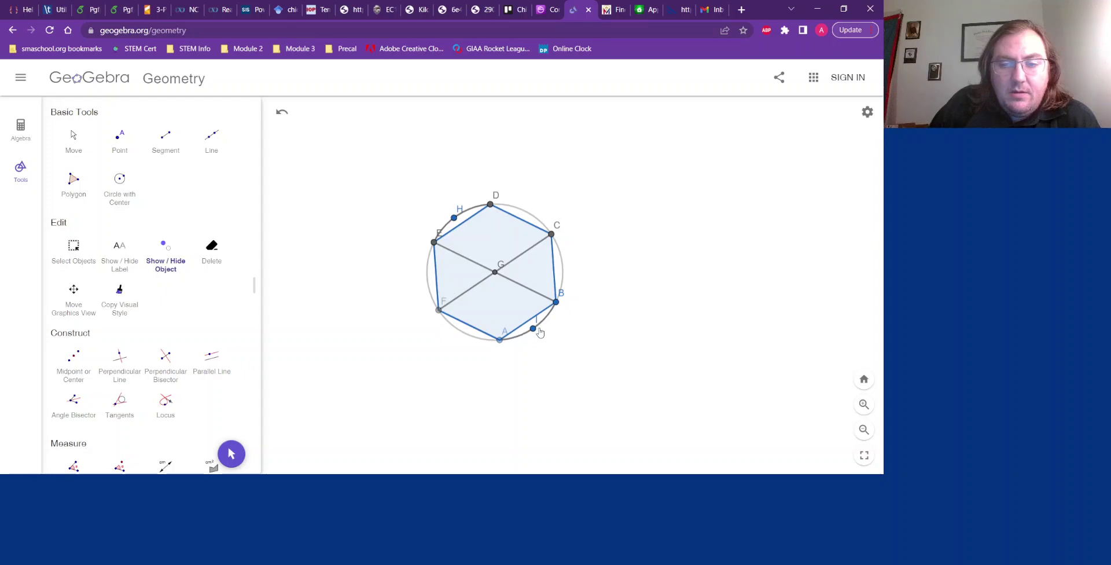
pyautogui.click(556, 302)
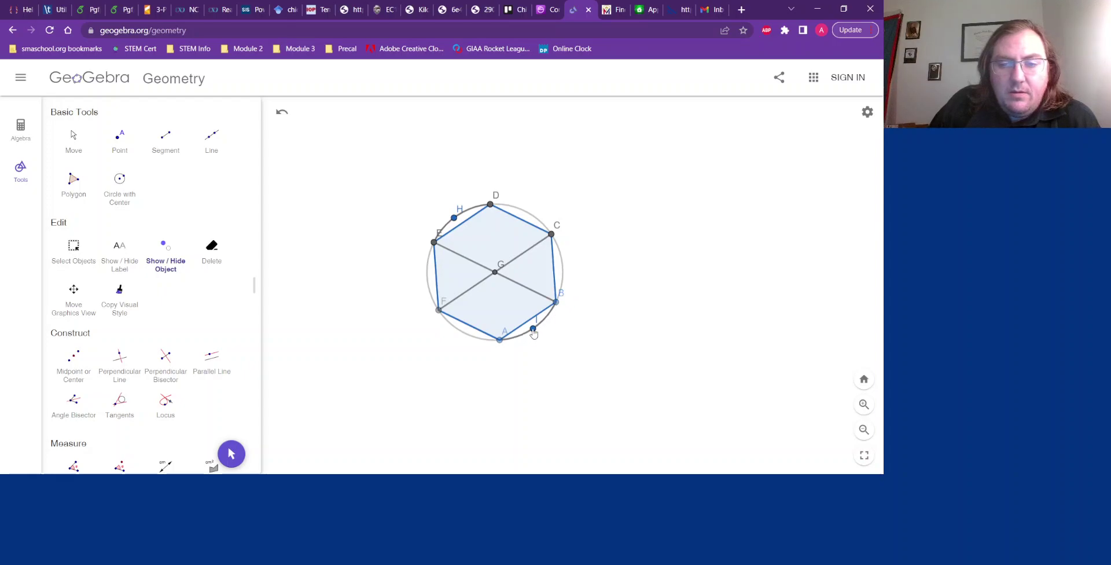
pyautogui.click(491, 206)
pyautogui.click(455, 218)
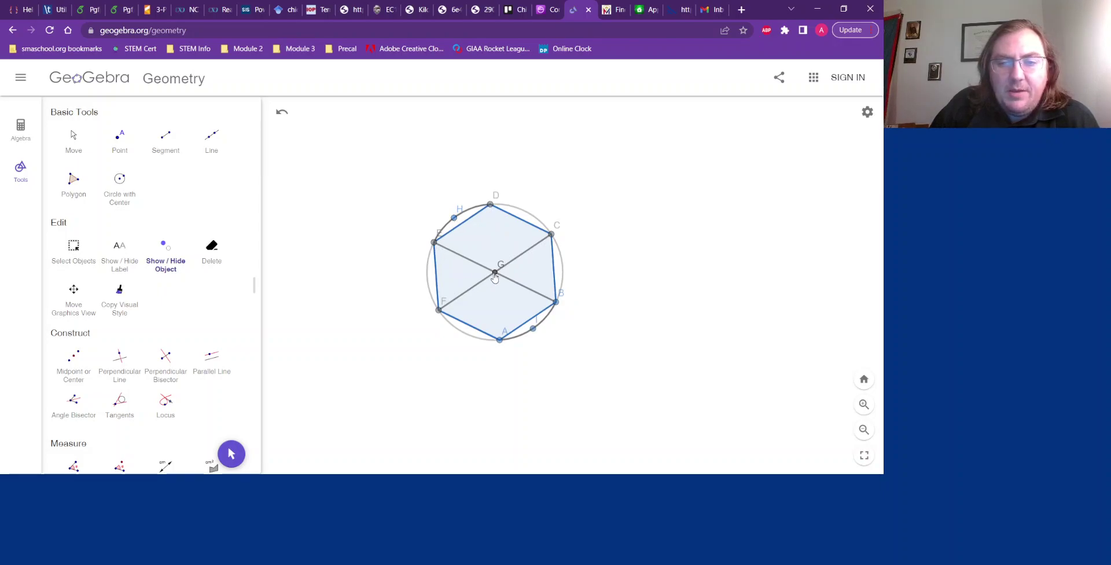
pyautogui.click(482, 267)
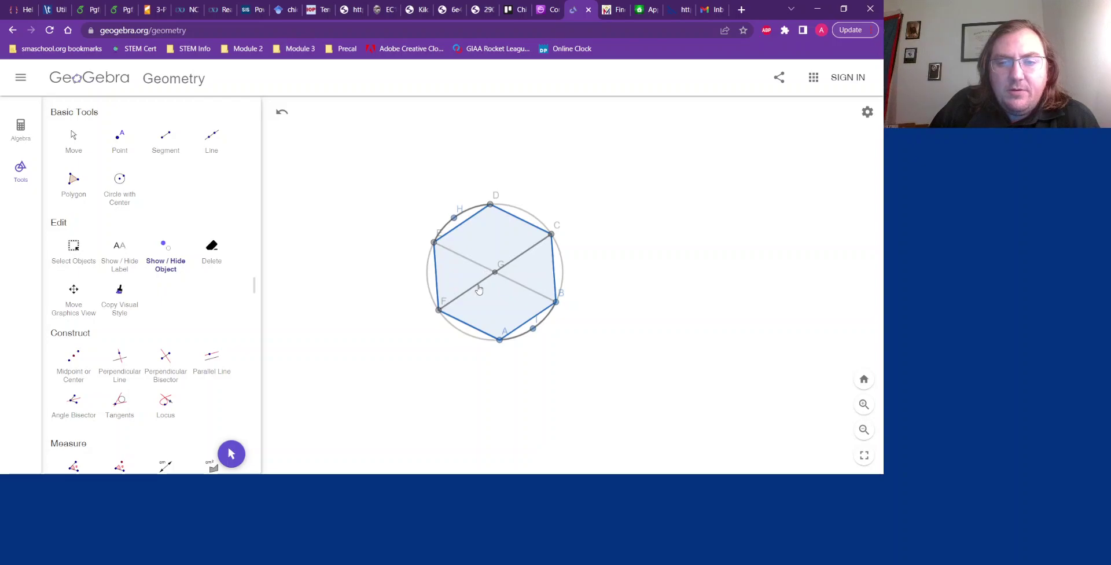
pyautogui.click(71, 142)
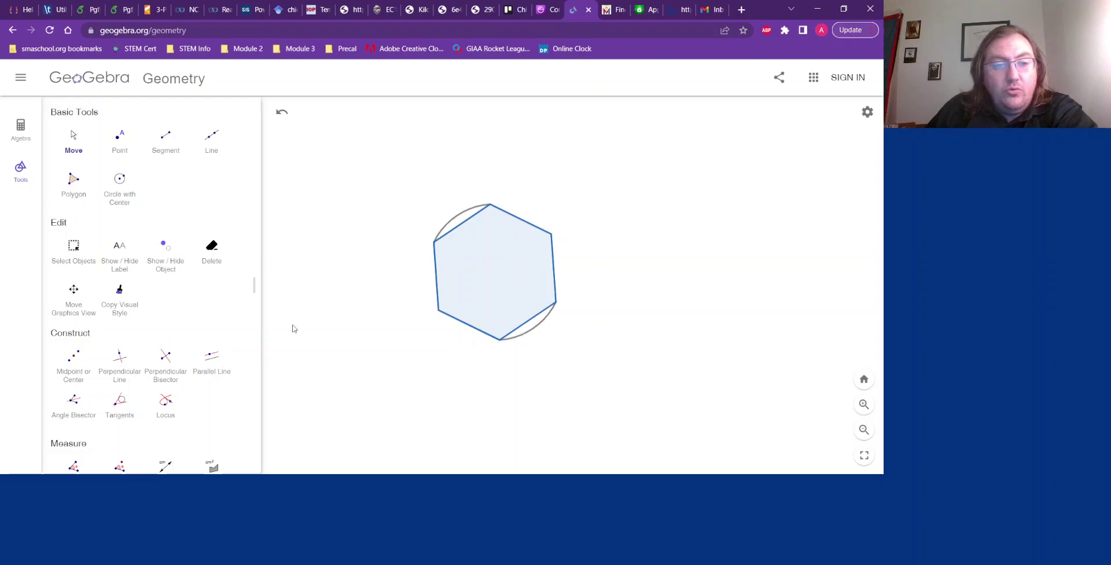
# Draw two segments across the hexagon, from the upper-left to the lower-right vertex and from the bottom to the top vertex
pyautogui.click(169, 139)
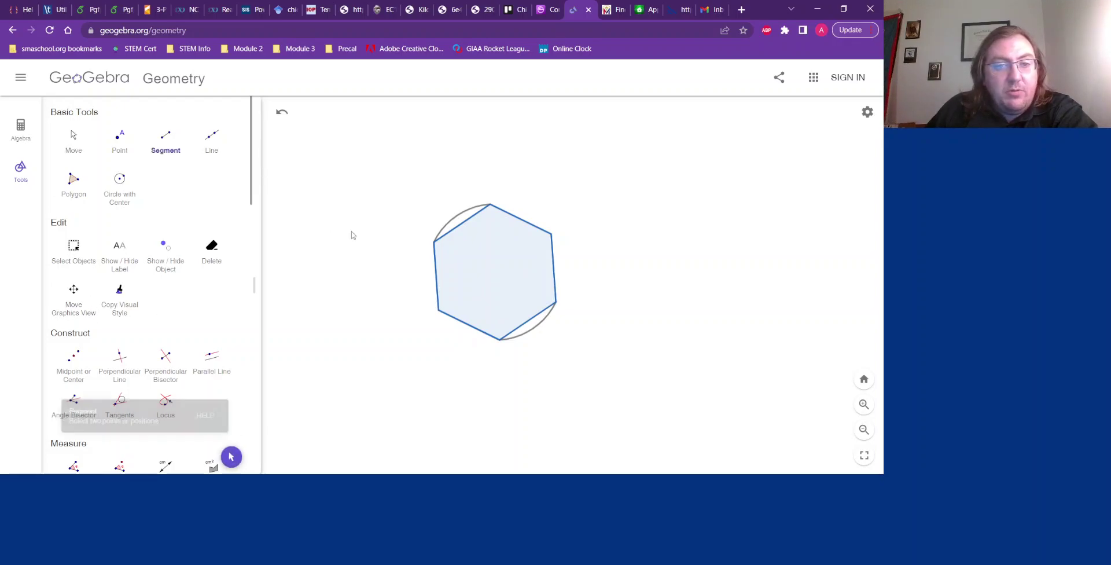
pyautogui.click(434, 243)
pyautogui.click(556, 302)
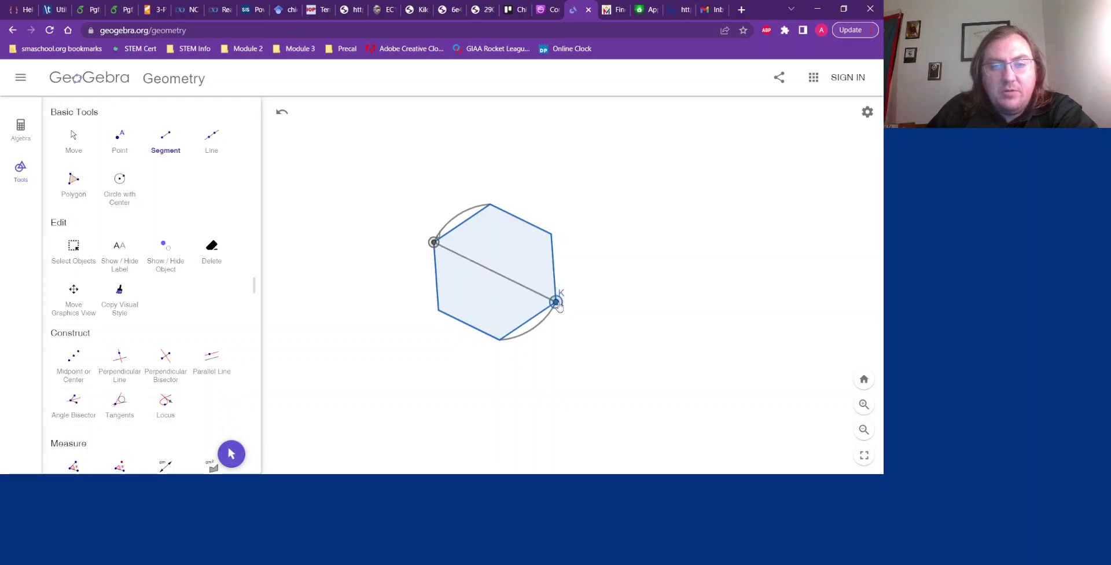
pyautogui.click(500, 341)
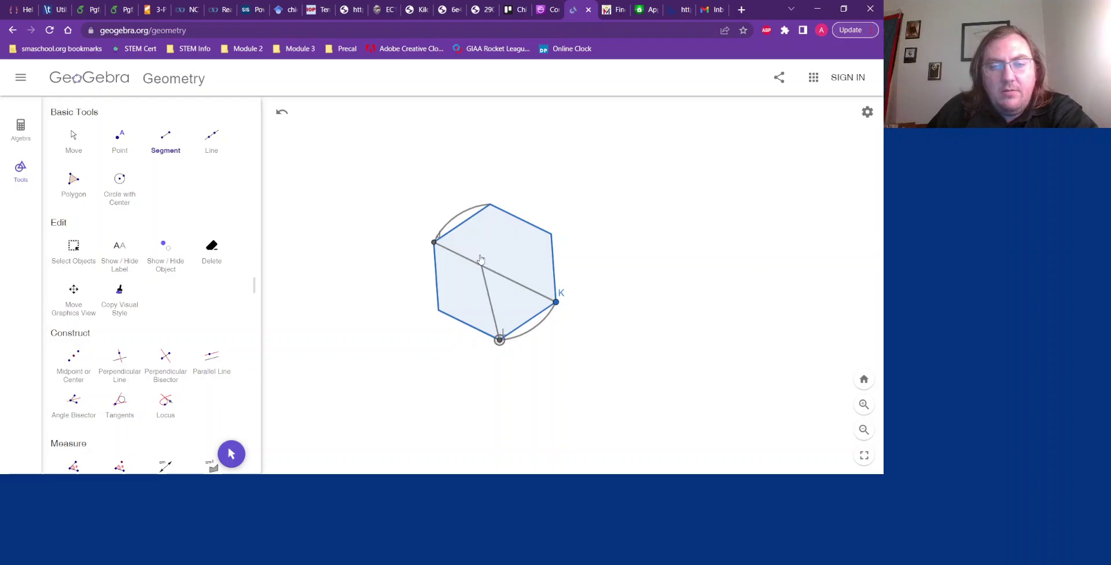
pyautogui.click(490, 203)
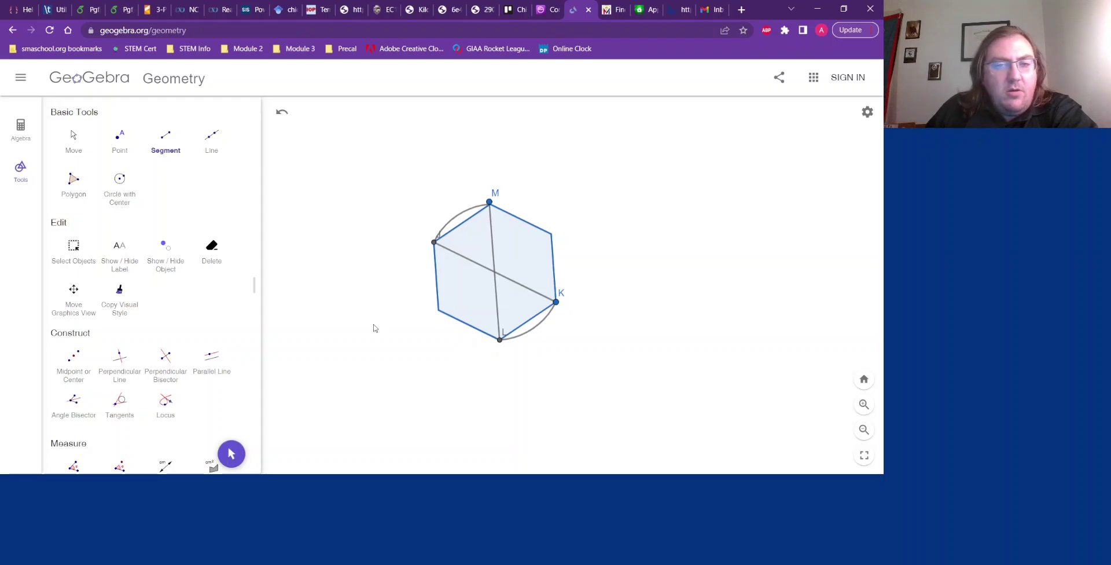
# Move point M onto the hexagon's top vertex with the Move tool and deselect it
pyautogui.click(67, 138)
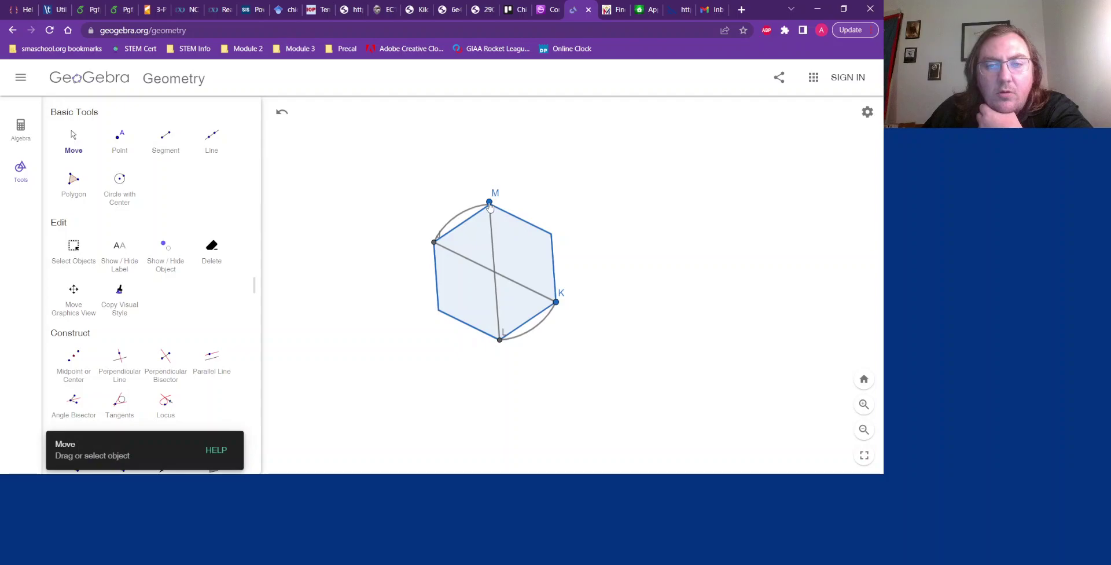
pyautogui.moveTo(490, 207); pyautogui.dragTo(489, 208)
pyautogui.click(576, 188)
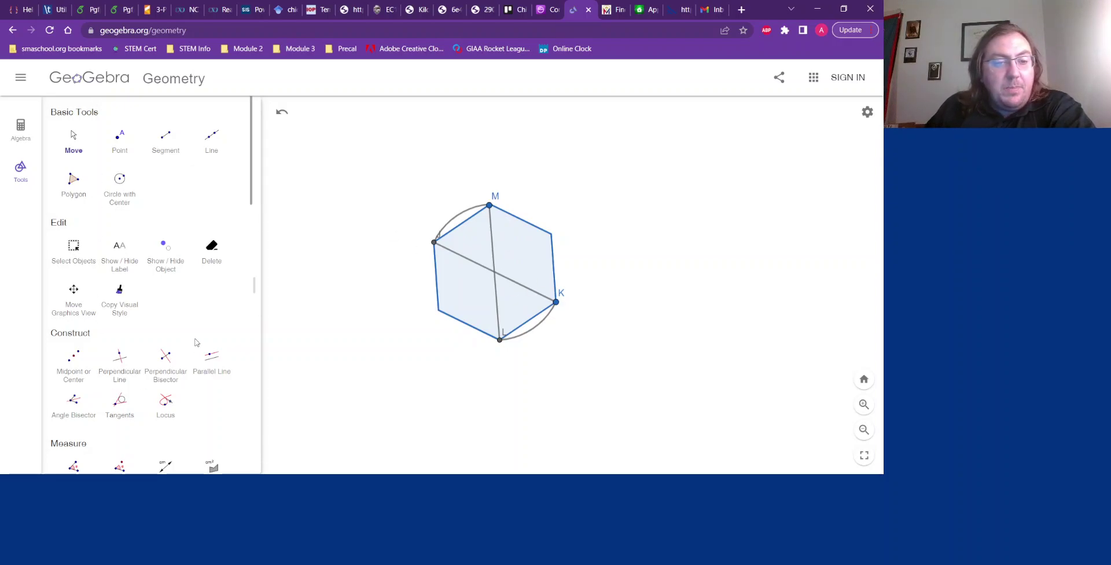
# Construct the bisectors of angle MLK and of the angle at M between L and the hexagon's upper-left vertex
pyautogui.scroll(-2, 196, 341)
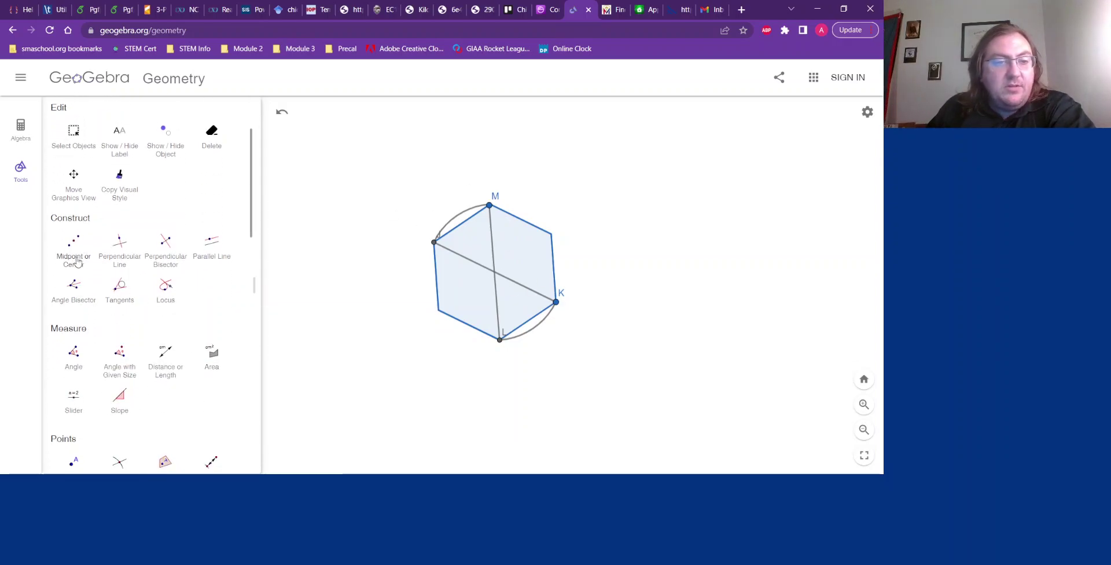
pyautogui.click(74, 290)
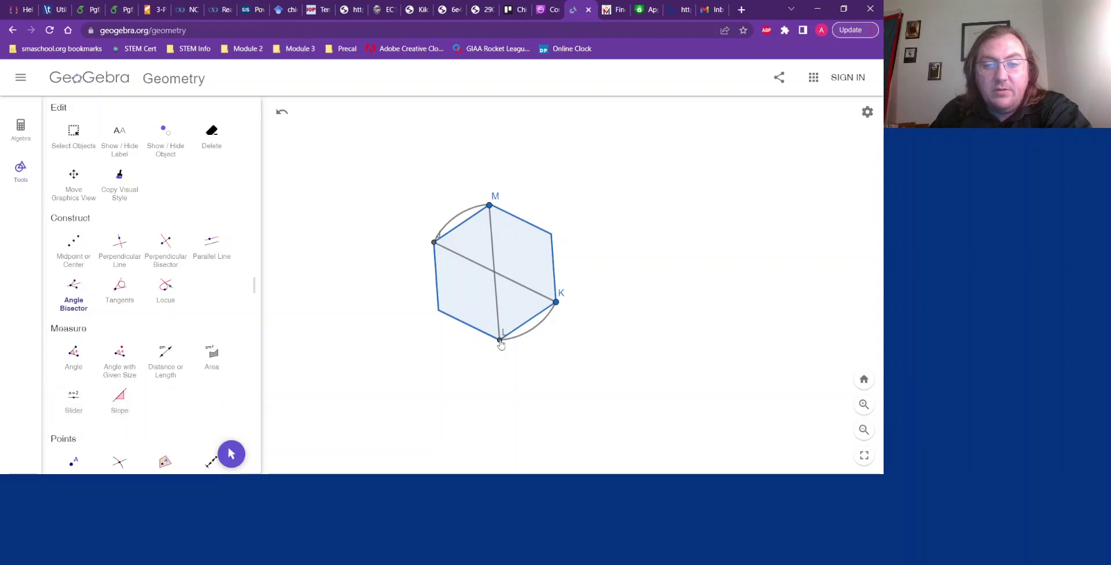
pyautogui.click(490, 206)
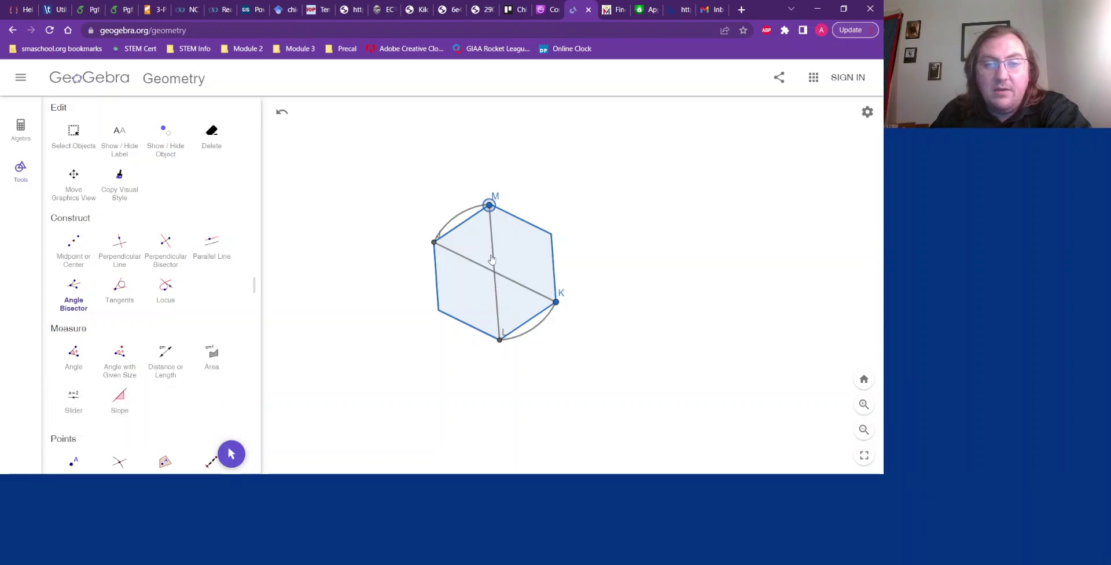
pyautogui.click(499, 340)
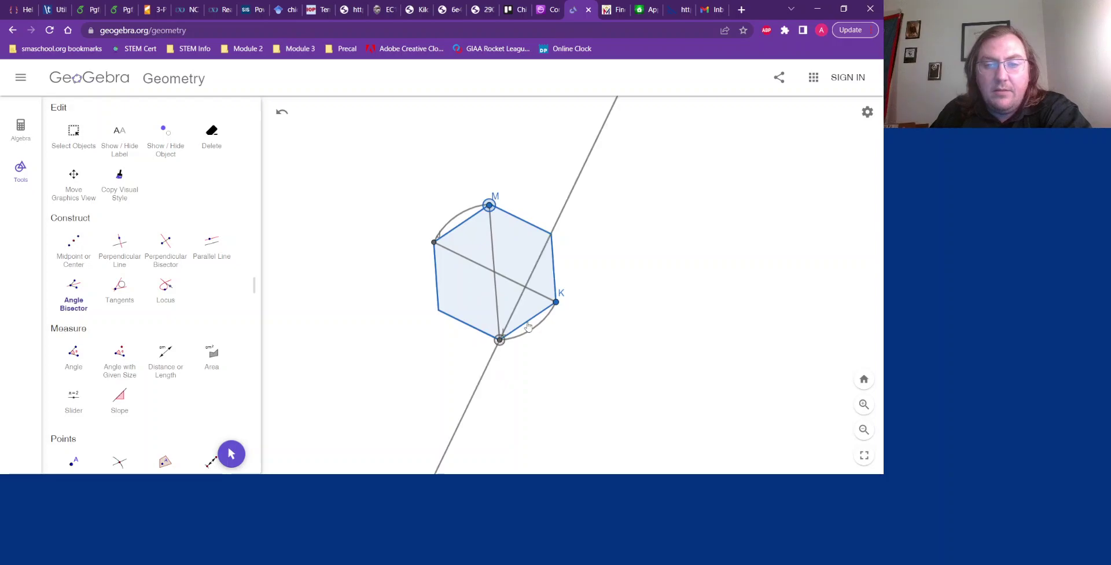
pyautogui.click(556, 303)
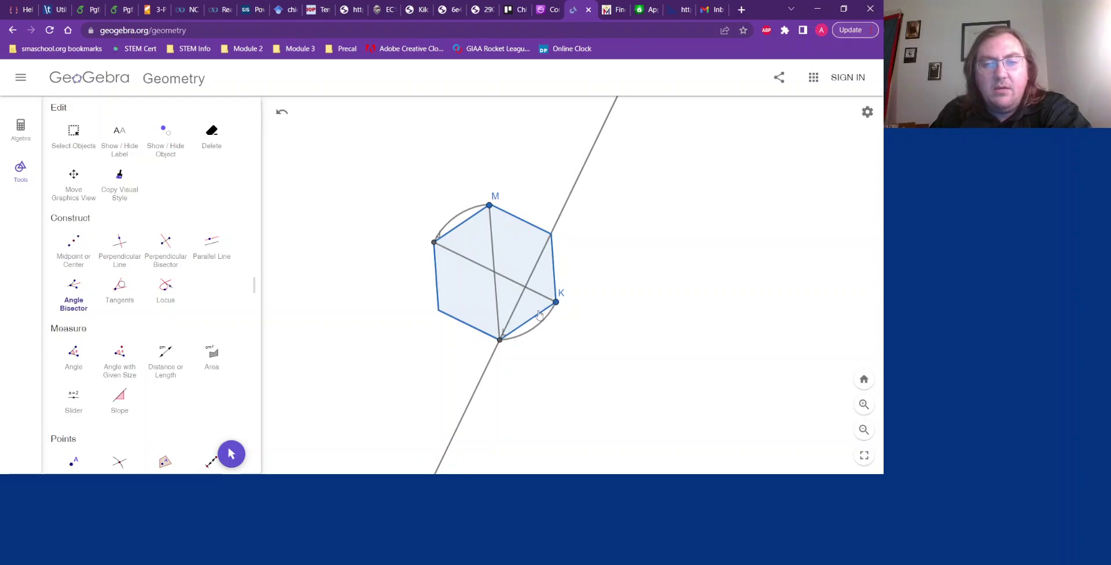
pyautogui.click(500, 341)
pyautogui.click(489, 207)
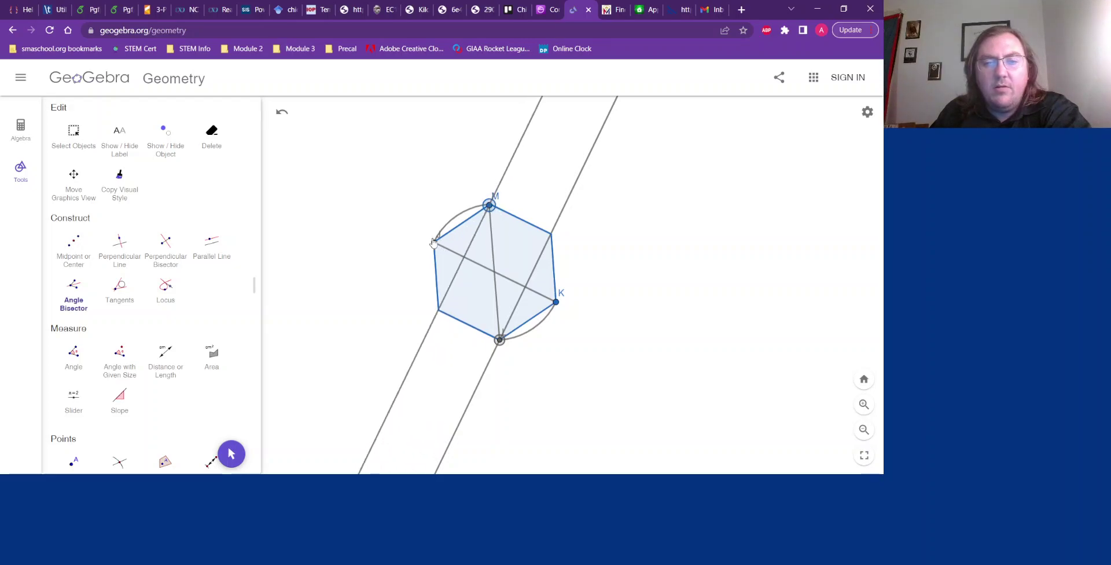
pyautogui.click(434, 243)
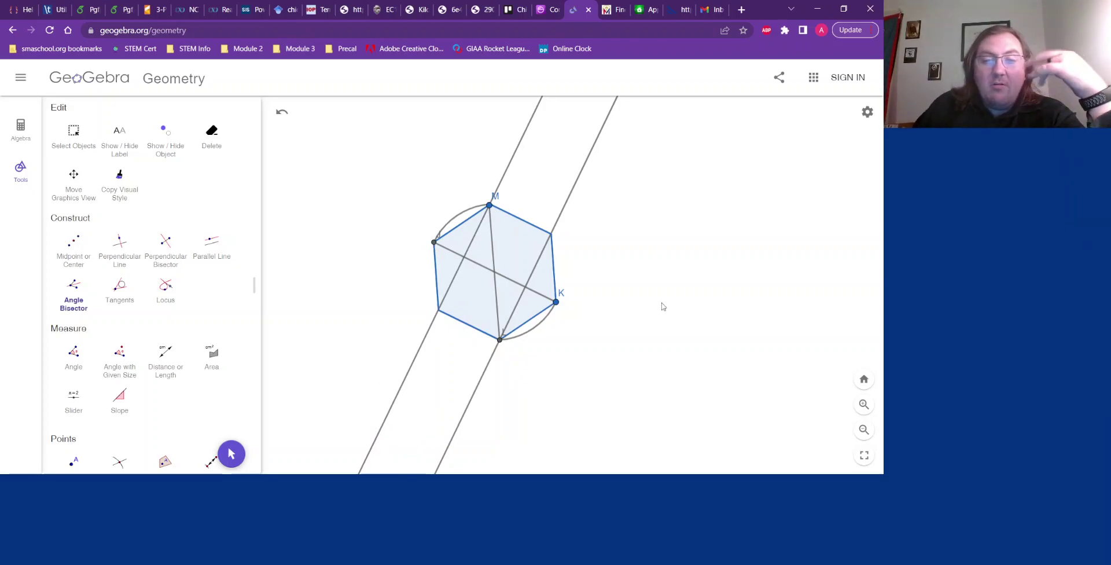
# Draw segments from the bisector–diagonal intersections, one to the hexagon's lower-left vertex and one to its upper-right vertex
pyautogui.scroll(3, 197, 219)
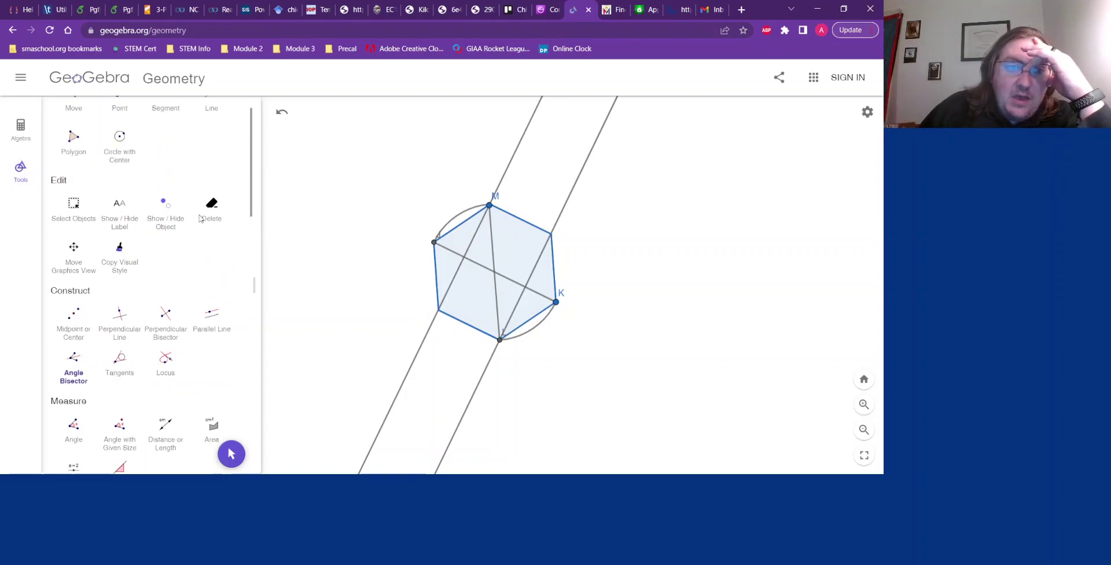
pyautogui.click(167, 139)
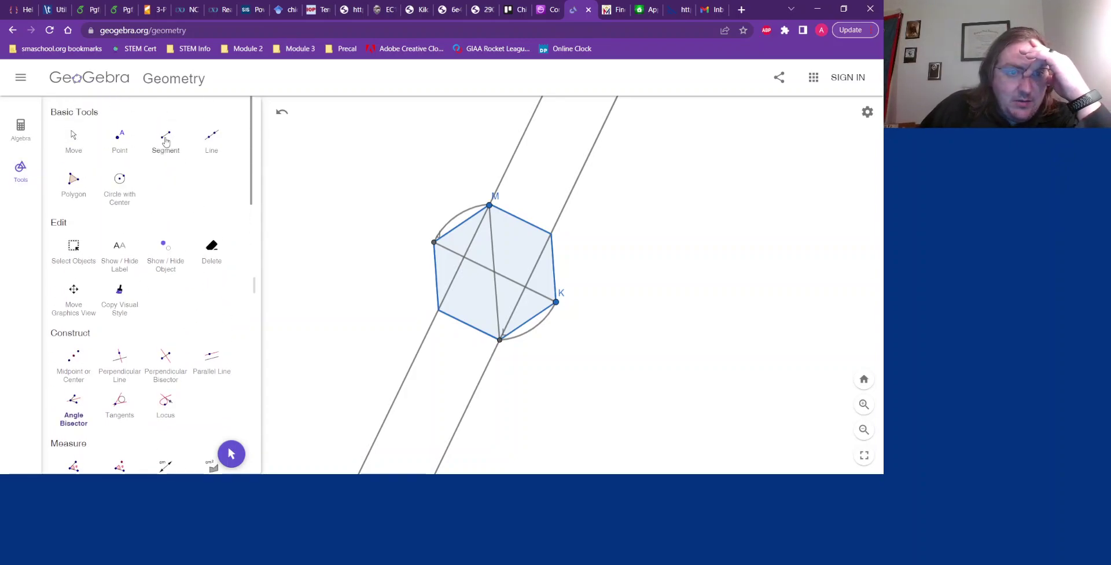
pyautogui.click(464, 258)
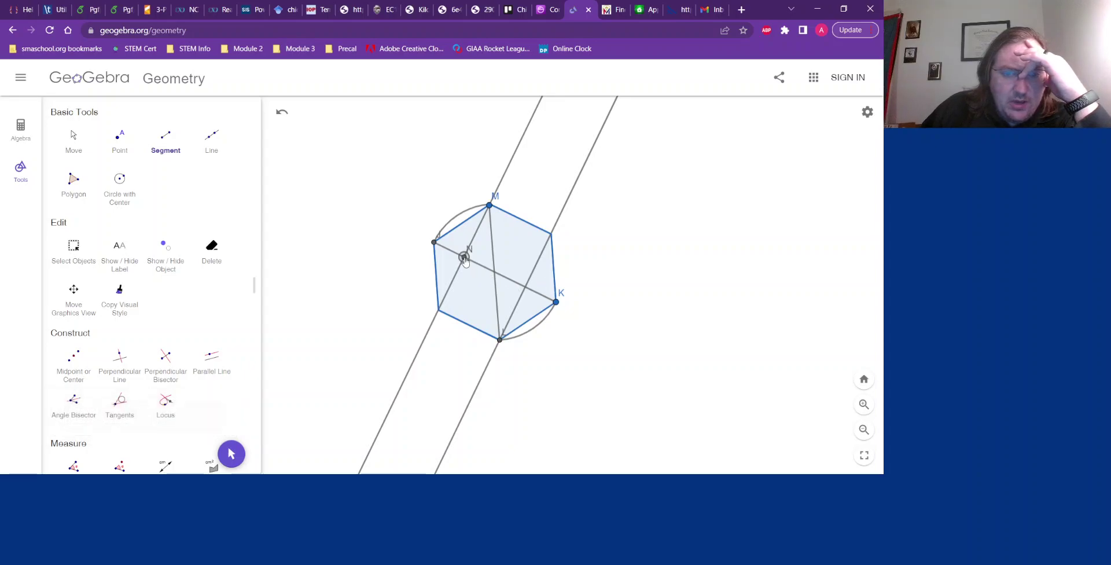
pyautogui.click(438, 313)
pyautogui.click(525, 288)
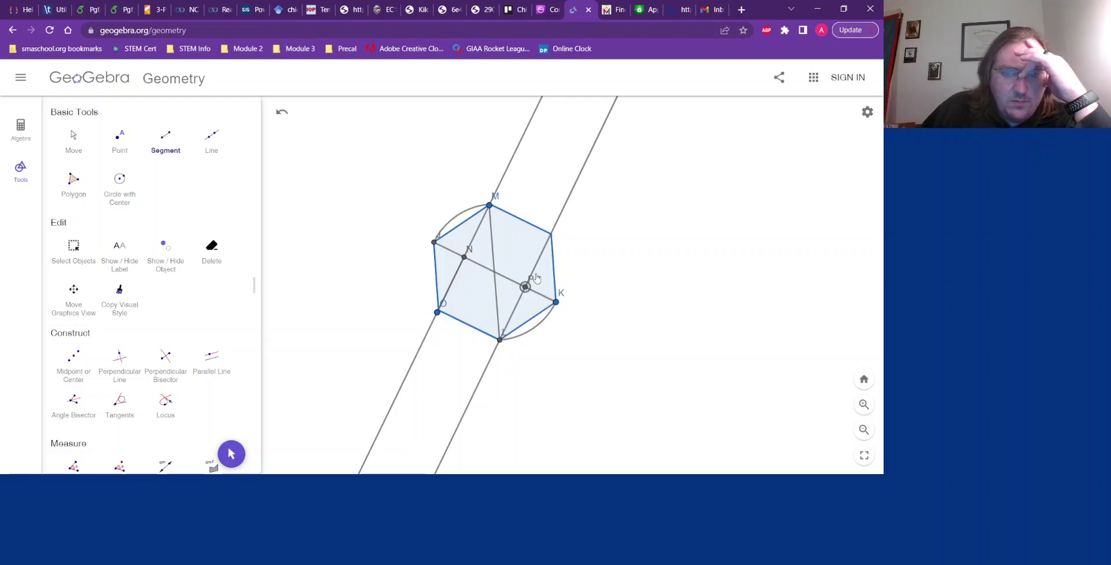
pyautogui.click(552, 235)
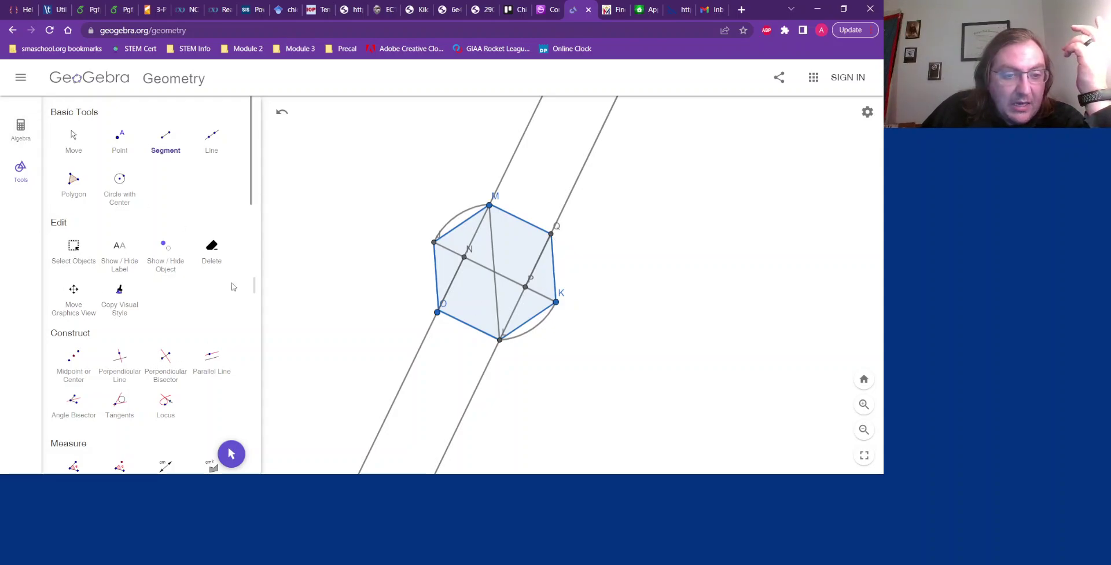
# Hide both angle bisector lines, keeping the short segments drawn along them
pyautogui.click(165, 247)
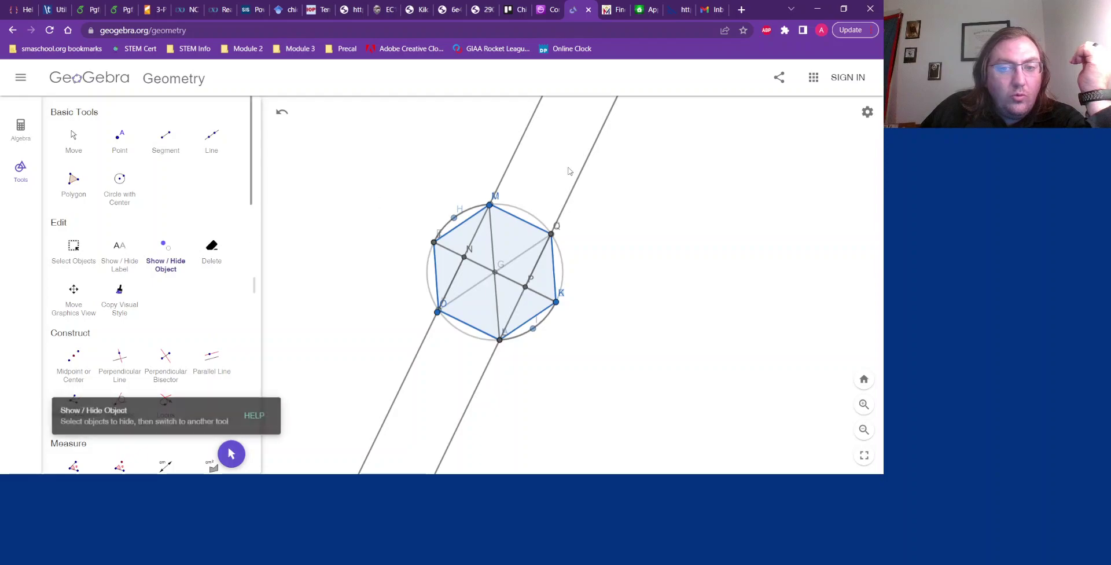
pyautogui.click(508, 166)
pyautogui.click(582, 177)
pyautogui.press('Escape')
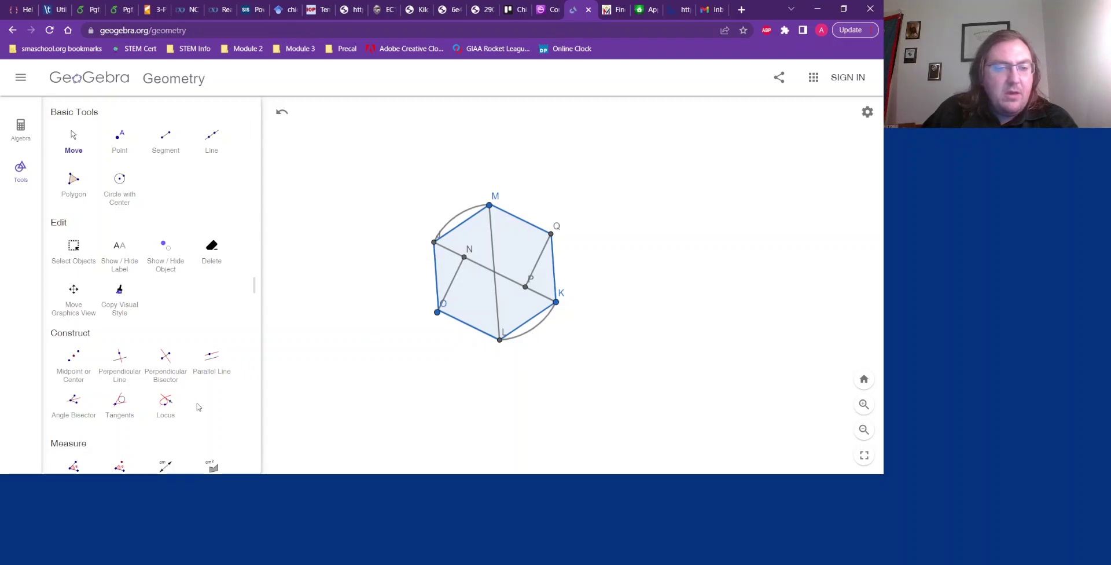
# Place a free point R outside the hexagon to its lower left and construct tangents from it to both arcs
pyautogui.click(121, 405)
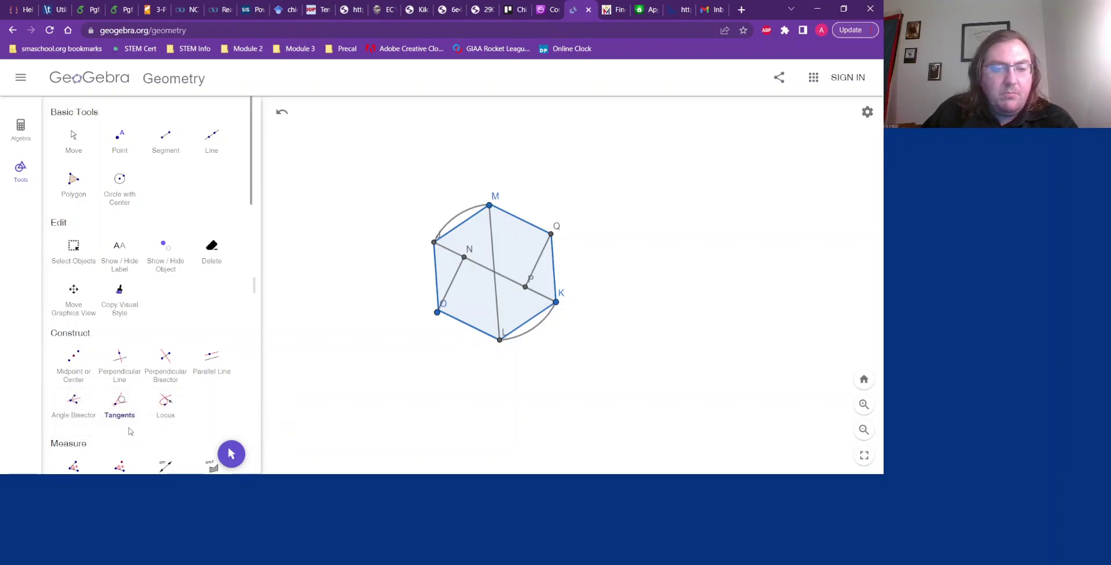
pyautogui.click(123, 407)
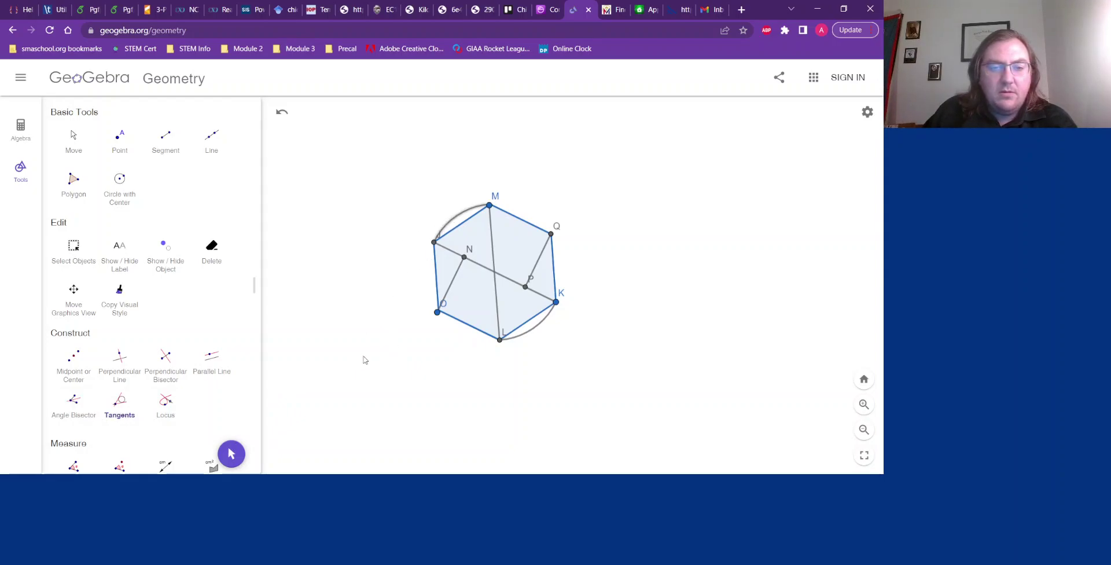
pyautogui.click(117, 141)
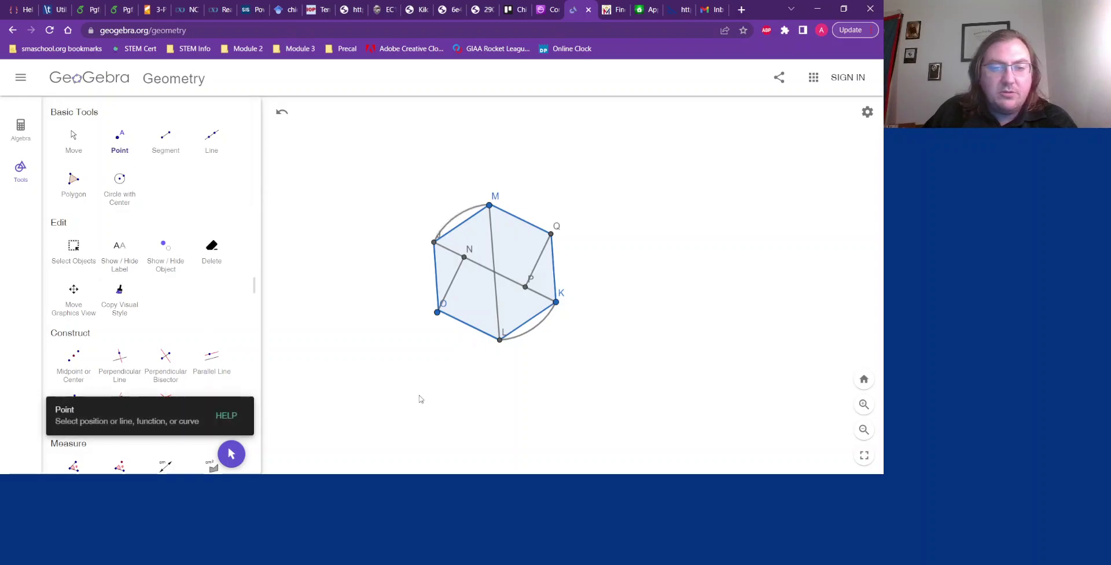
pyautogui.click(379, 345)
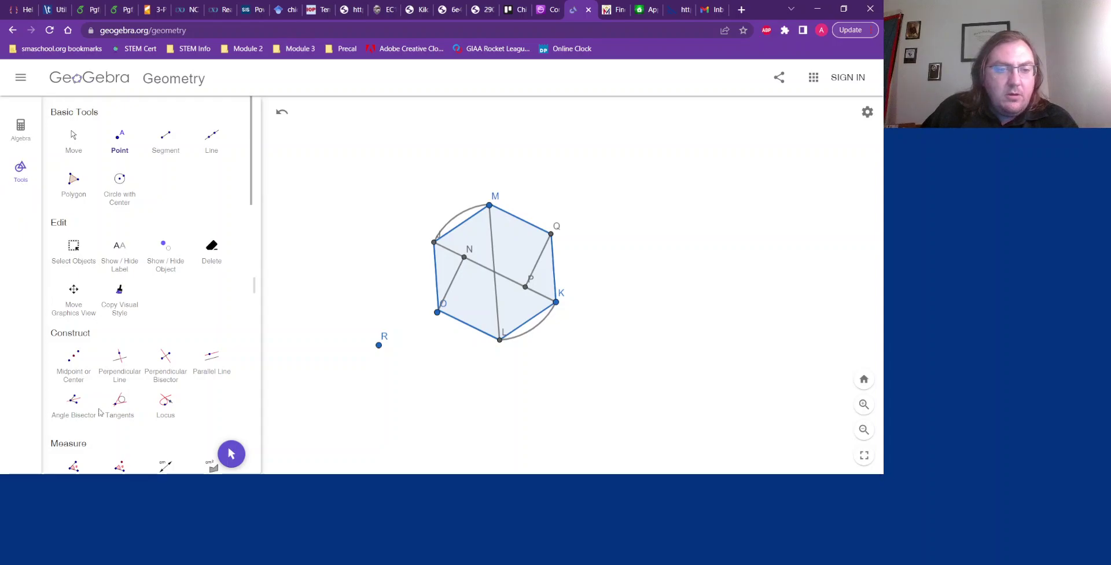
pyautogui.click(119, 404)
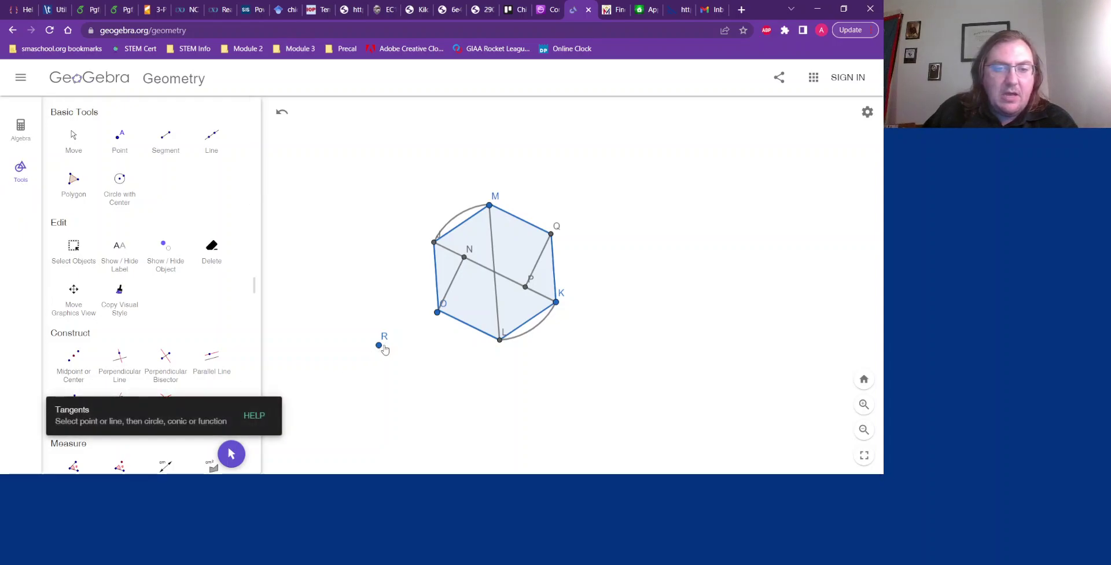
pyautogui.click(379, 348)
pyautogui.click(449, 225)
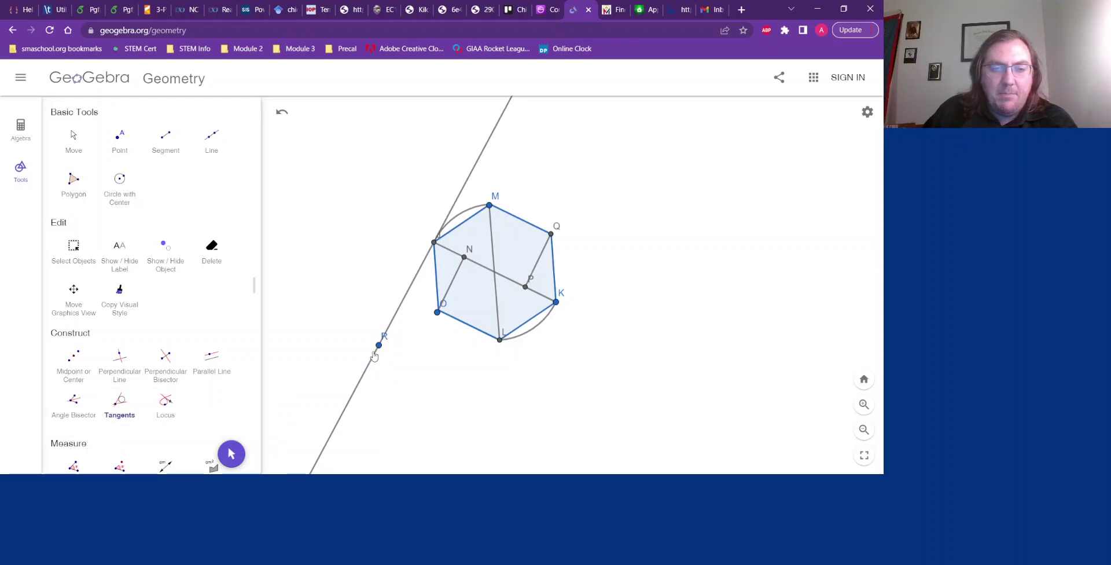
pyautogui.click(379, 346)
pyautogui.click(525, 339)
# Move point R farther down and to the left, away from the hexagon, so both arcs have a tangent line
pyautogui.click(76, 142)
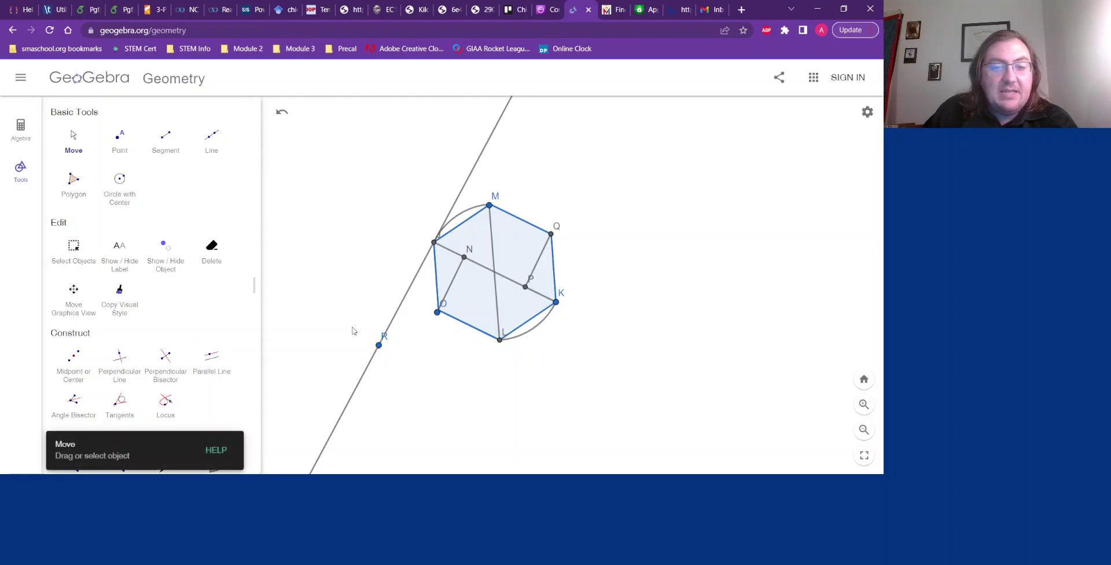
pyautogui.moveTo(377, 349); pyautogui.dragTo(360, 374)
pyautogui.moveTo(353, 366)
pyautogui.mouseDown()
pyautogui.moveTo(343, 366)
pyautogui.moveTo(345, 380)
pyautogui.mouseUp()
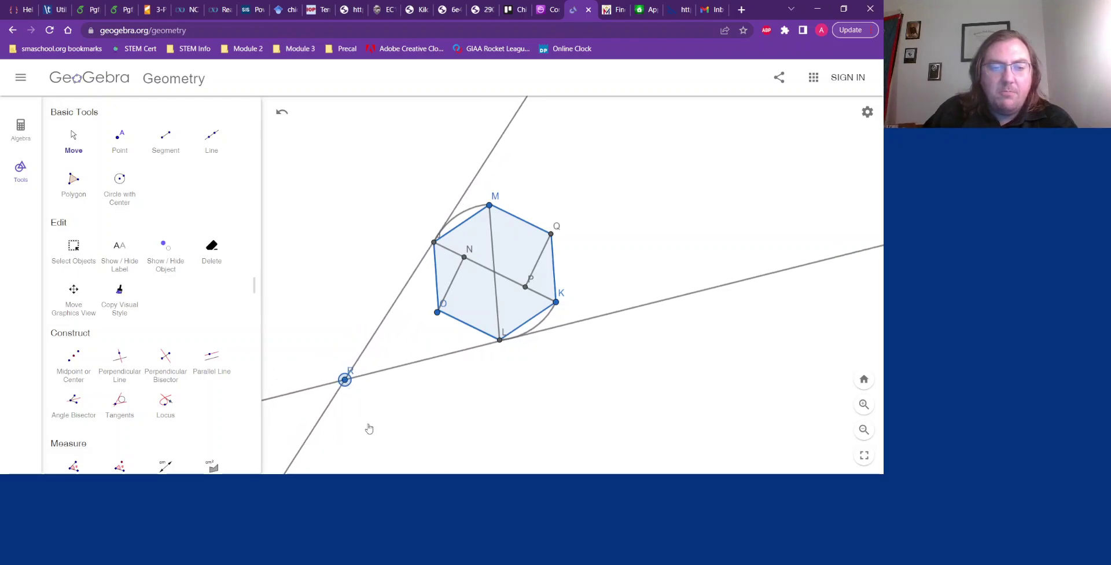
# Draw segments from point R to the hexagon's upper-left vertex and to its bottom vertex L
pyautogui.click(167, 138)
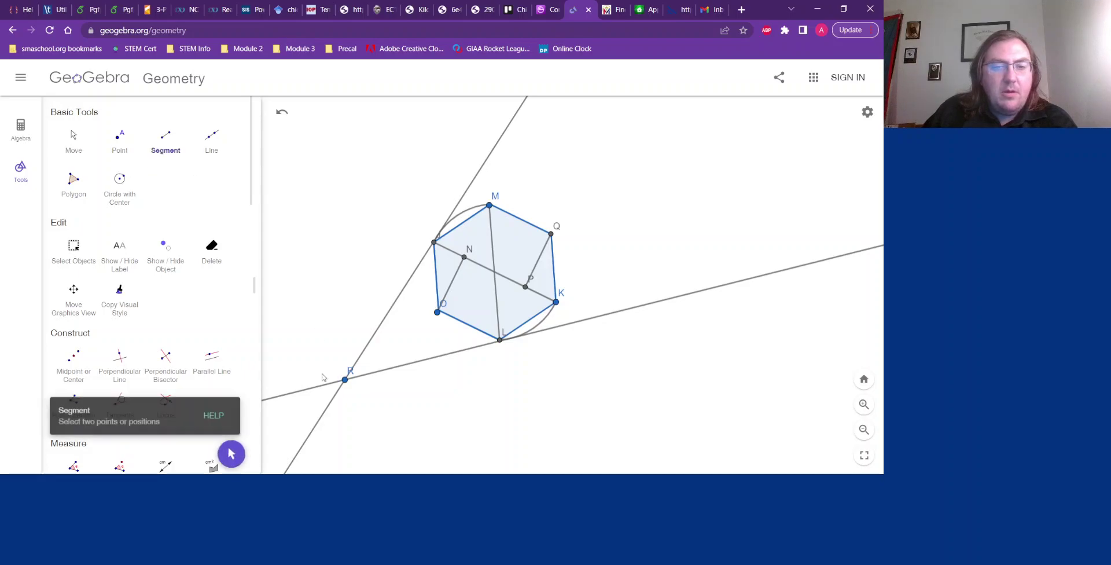
pyautogui.click(345, 380)
pyautogui.click(438, 237)
pyautogui.click(345, 380)
pyautogui.click(499, 343)
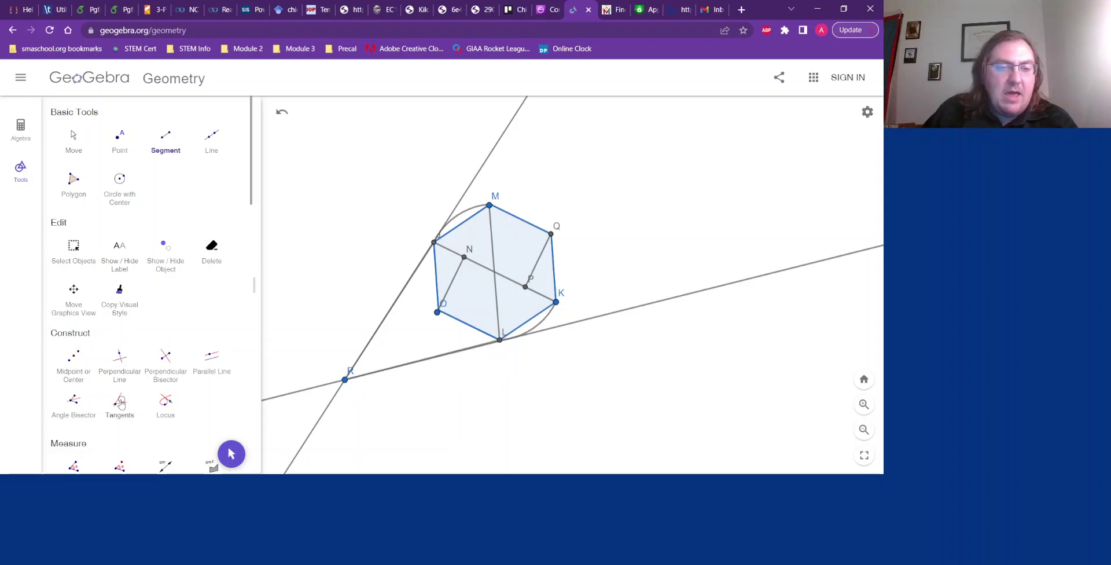
# Hide the two tangent lines through point R
pyautogui.click(165, 249)
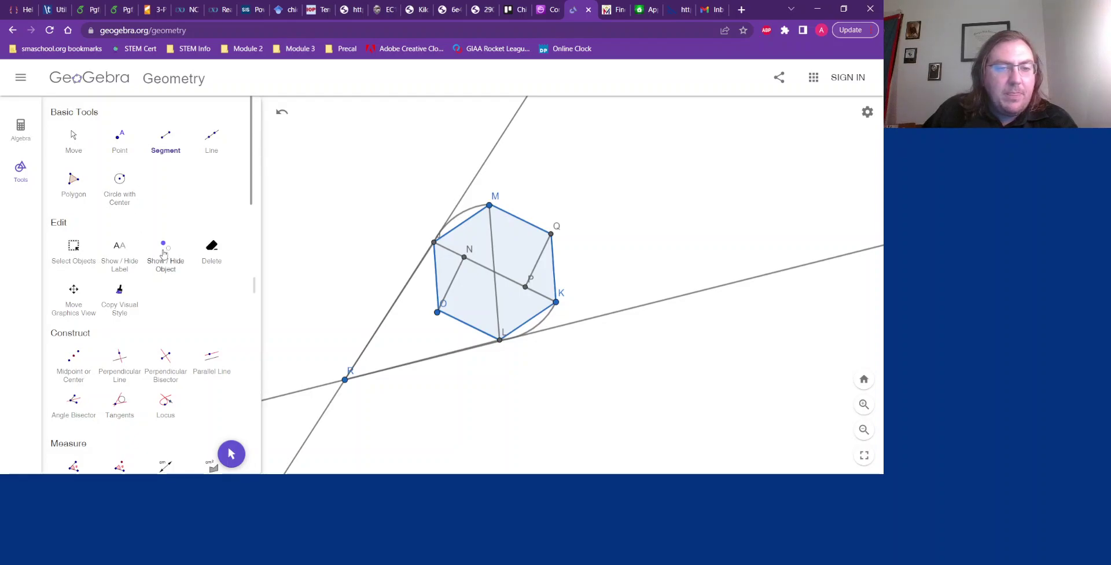
pyautogui.click(493, 153)
pyautogui.click(731, 289)
pyautogui.click(478, 311)
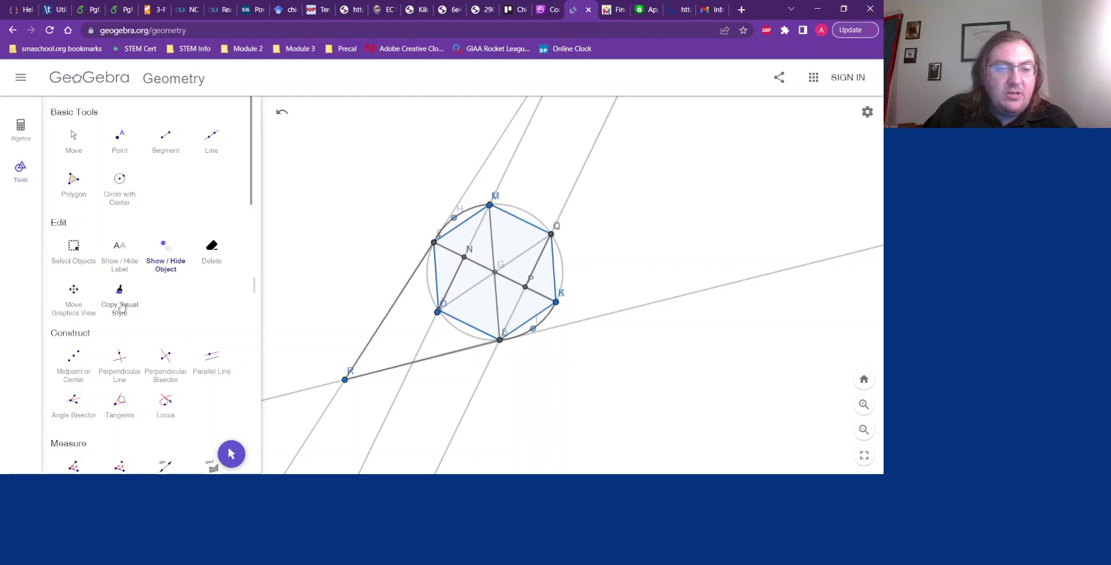
pyautogui.click(120, 259)
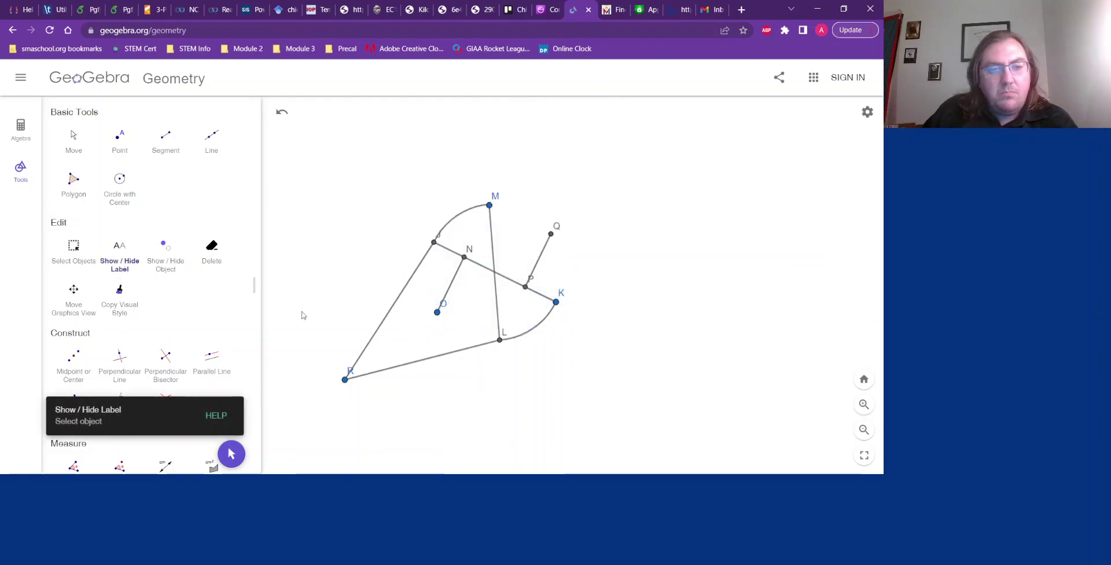
pyautogui.click(123, 253)
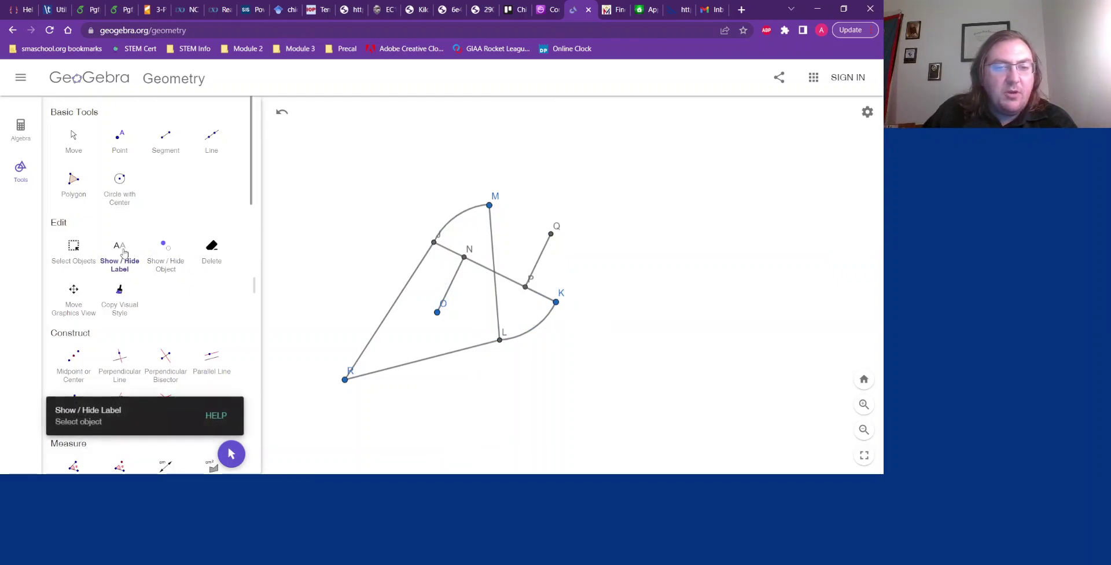
pyautogui.click(169, 255)
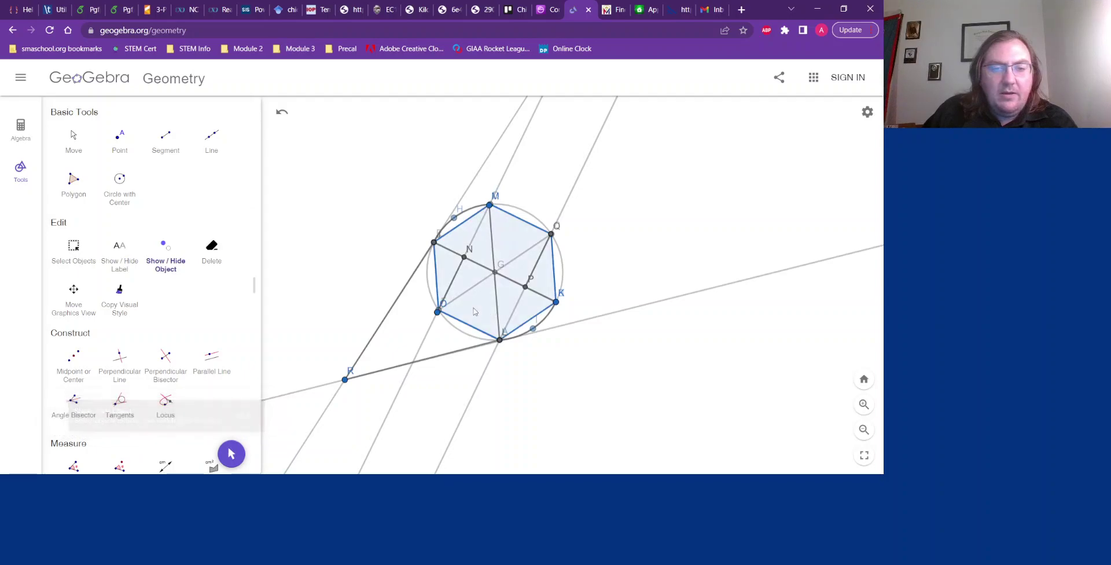
# Hide the labels of all visible points: R, O, N, J, M, Q, P, K and L
pyautogui.click(118, 256)
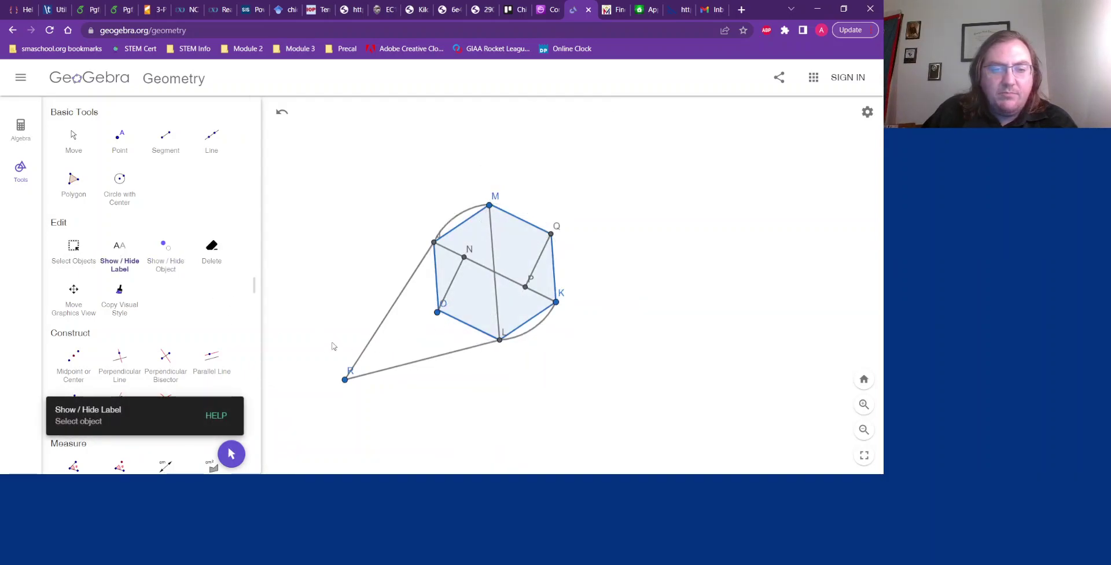
pyautogui.click(345, 380)
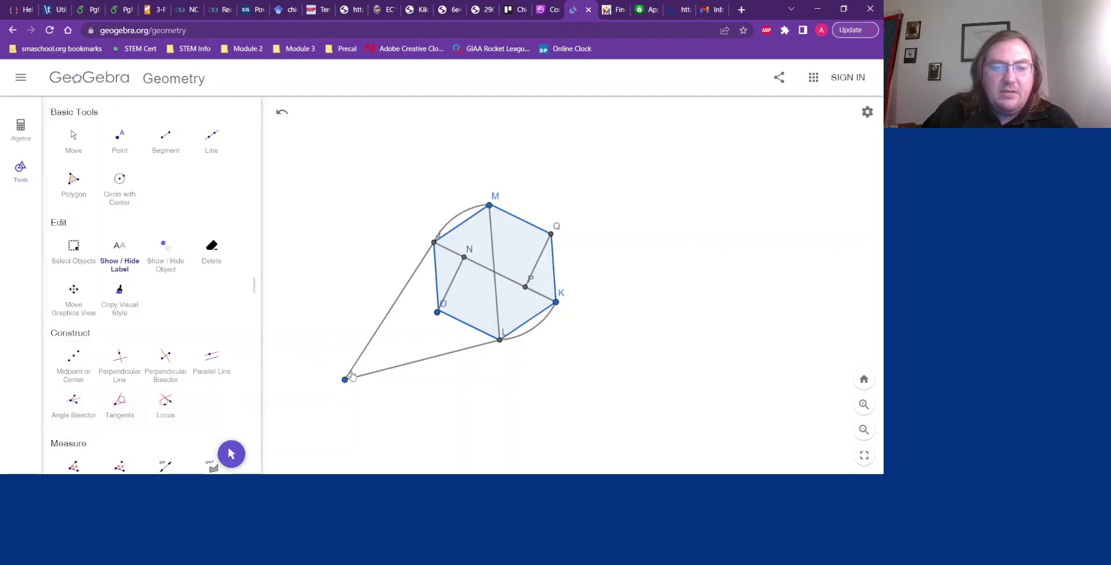
pyautogui.click(439, 316)
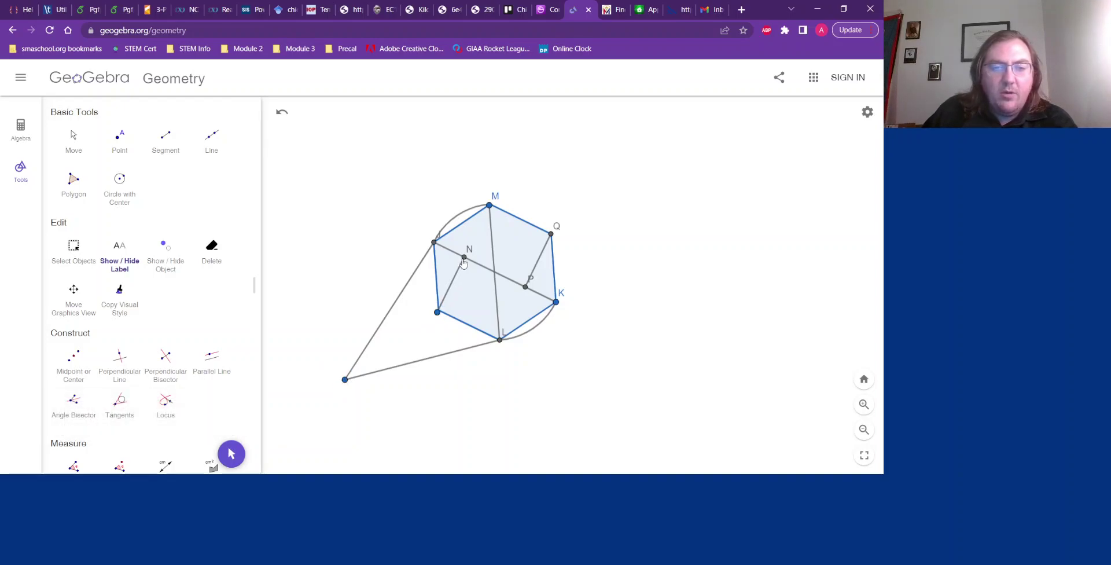
pyautogui.click(463, 258)
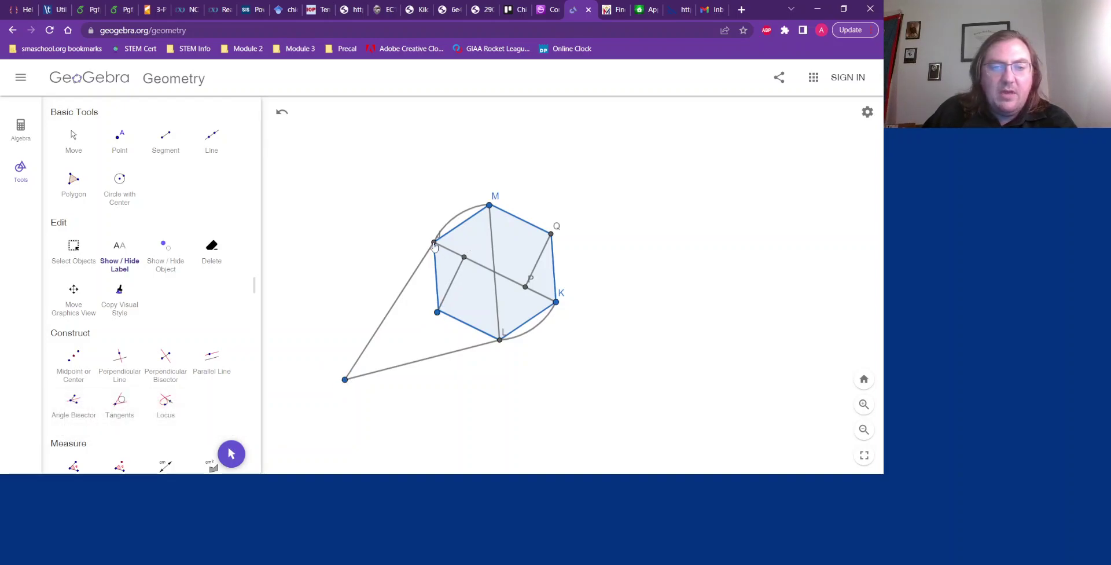
pyautogui.click(489, 206)
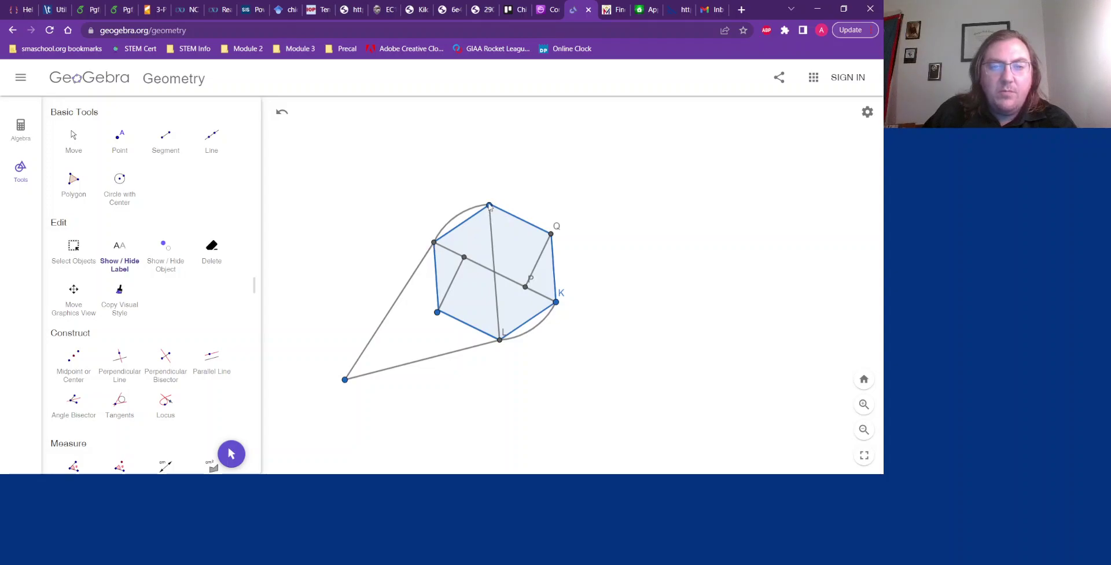
pyautogui.click(550, 235)
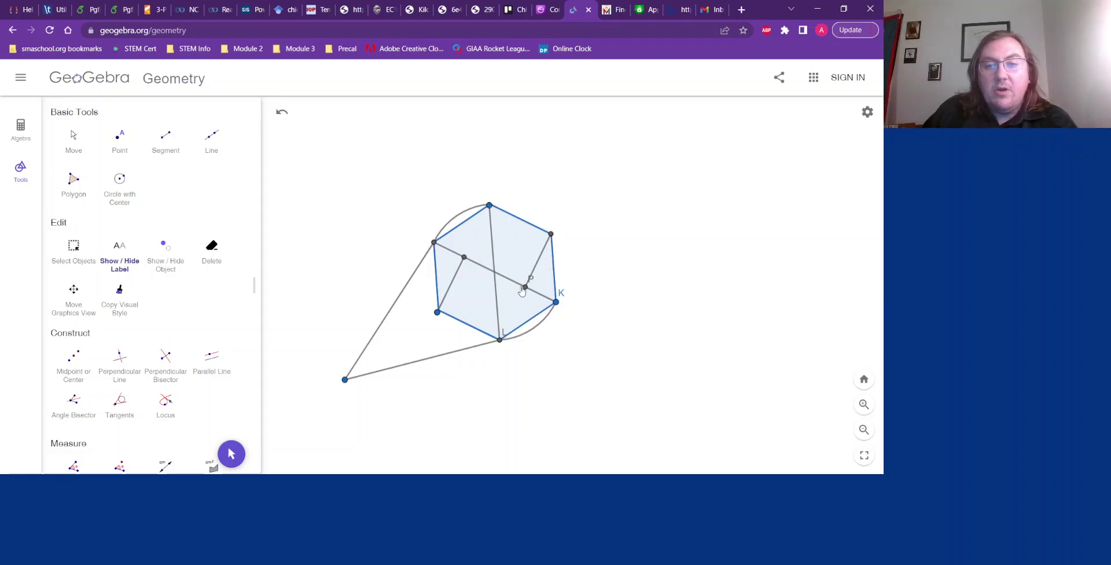
pyautogui.click(524, 288)
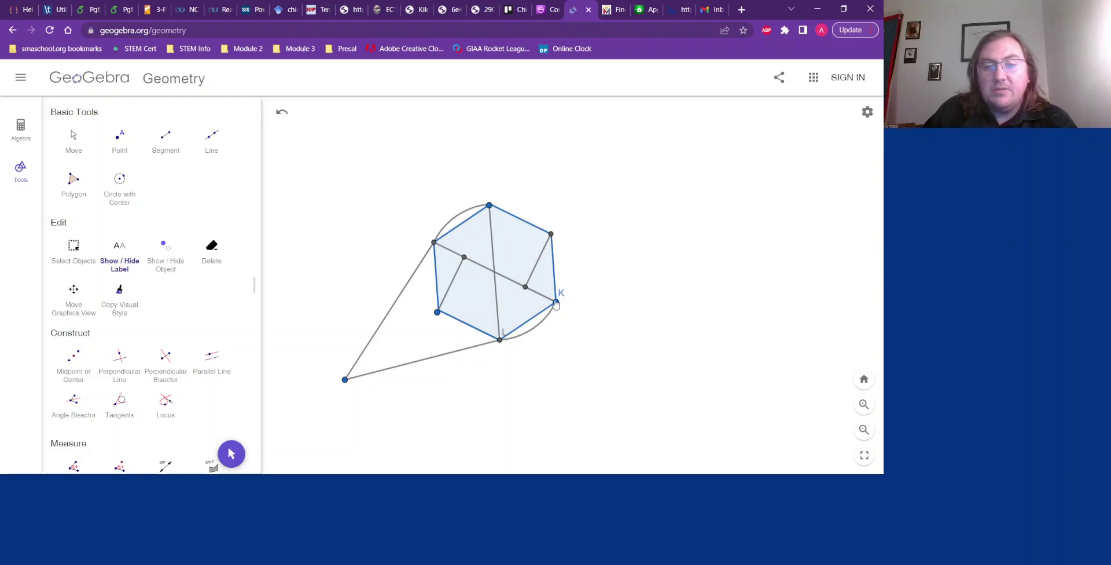
pyautogui.click(500, 341)
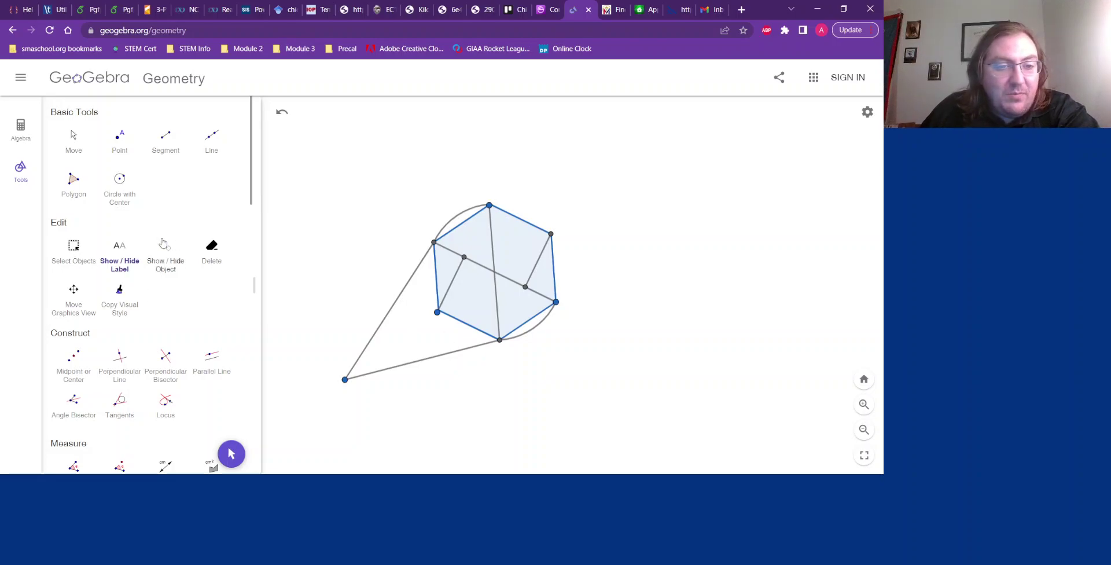
# Hide the blue points at the outer tangent corner and at the hexagon's lower-left, top and lower-right vertices
pyautogui.click(168, 252)
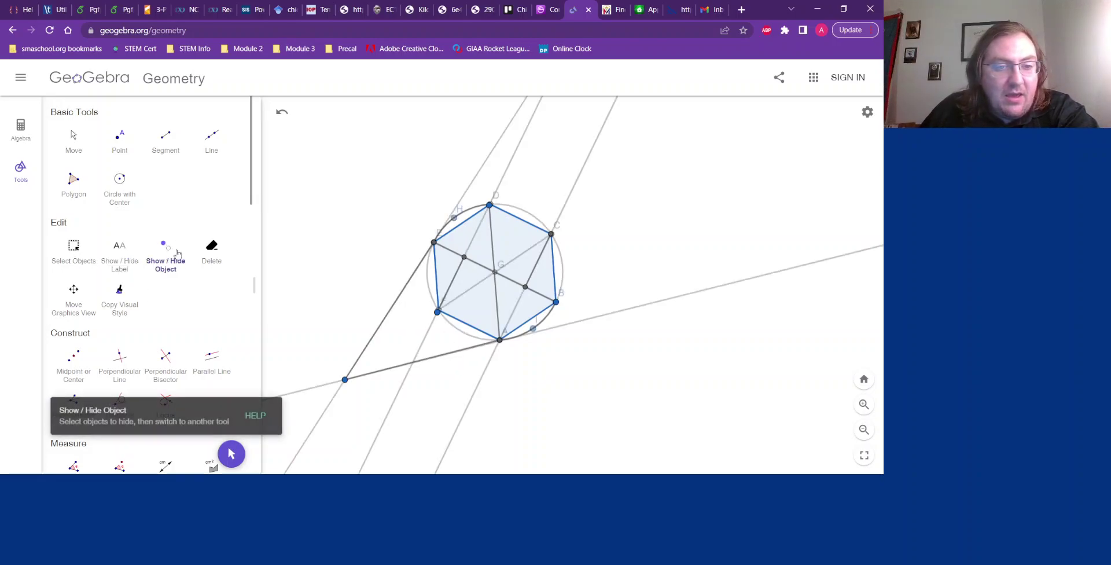
pyautogui.click(345, 381)
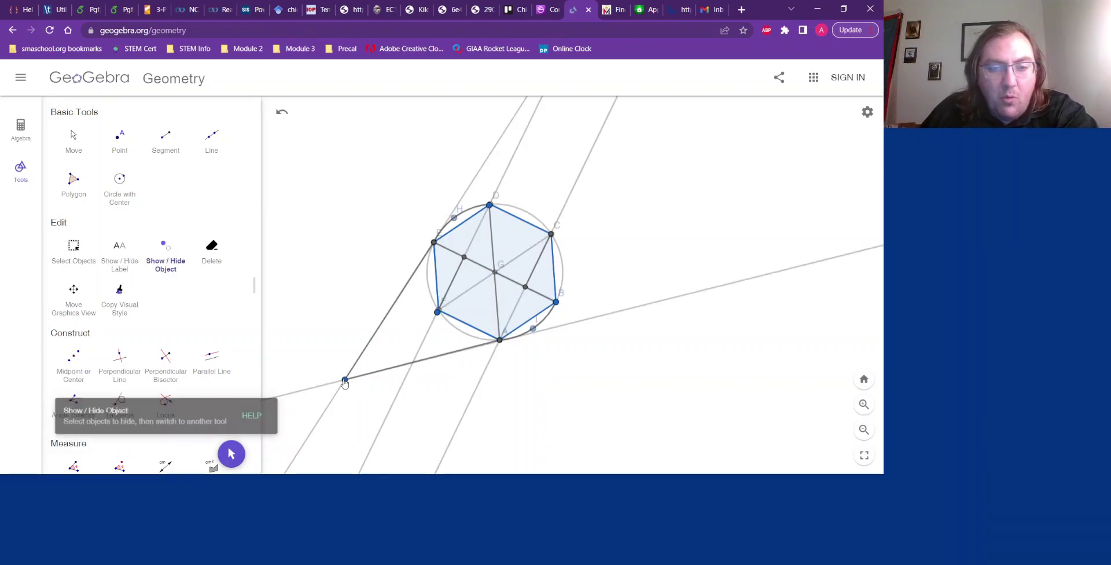
pyautogui.click(437, 313)
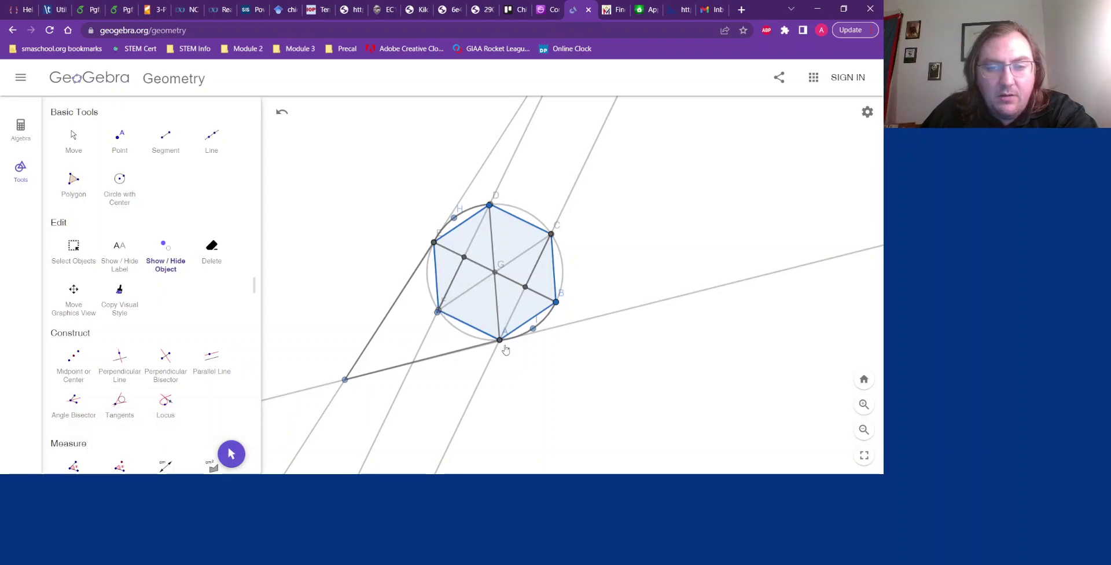
pyautogui.click(533, 330)
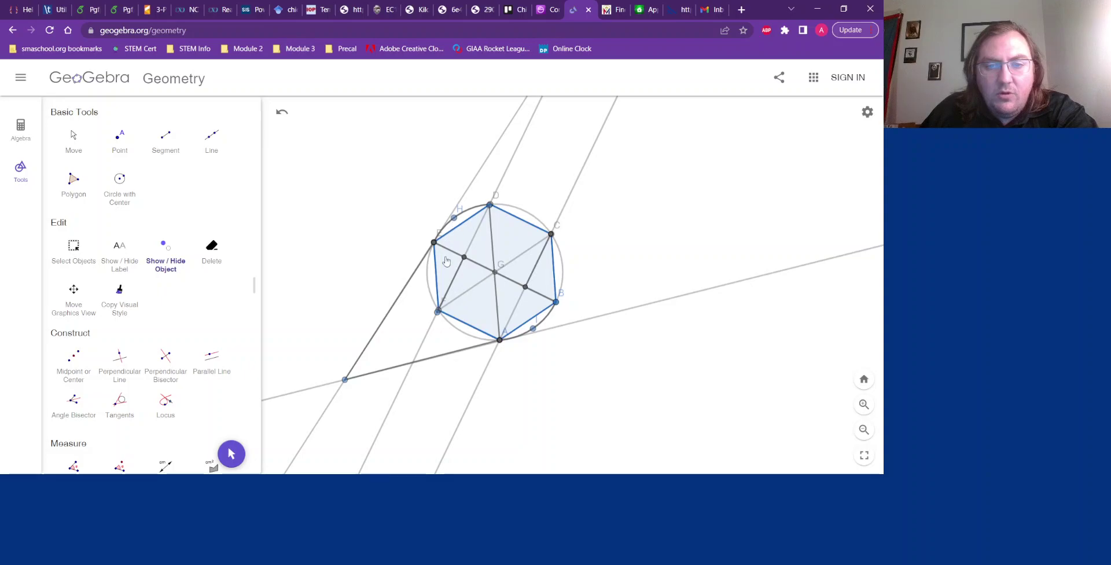
pyautogui.click(65, 144)
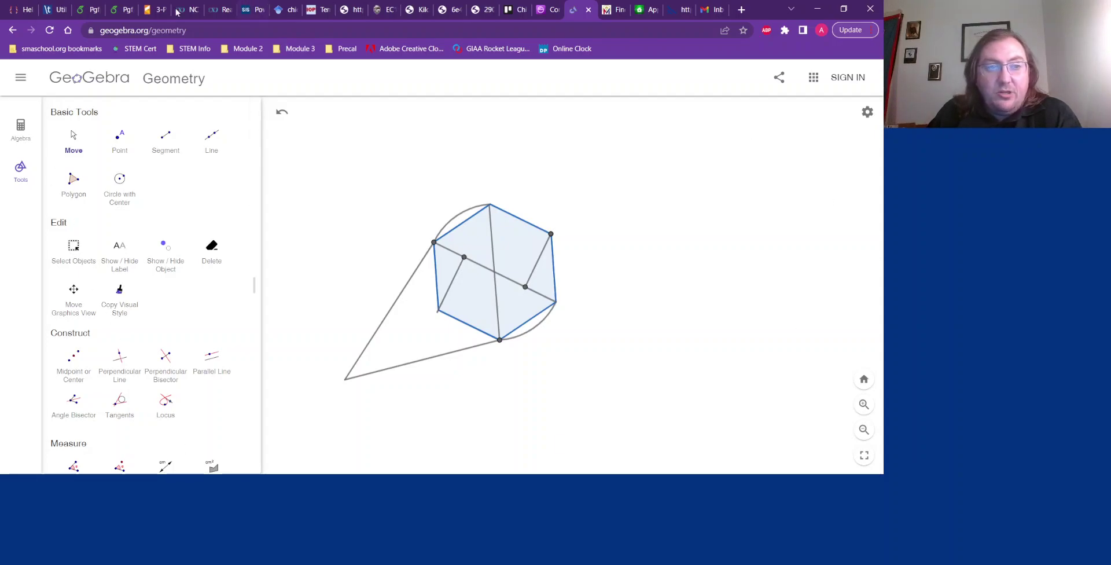
# Export the hexagon figure as an image and download it
pyautogui.click(18, 79)
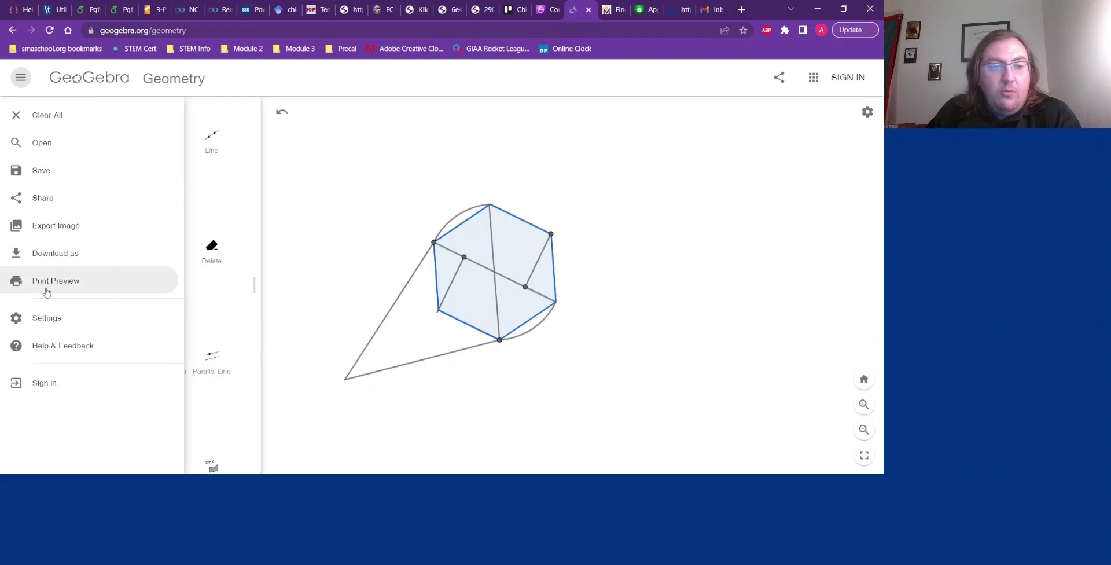
pyautogui.click(64, 231)
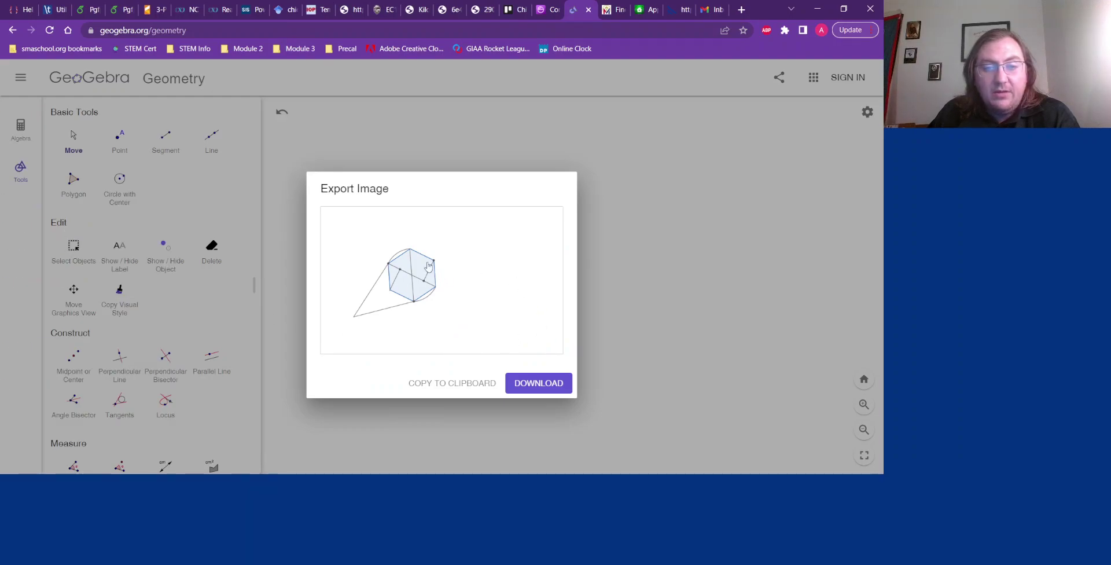
pyautogui.click(545, 384)
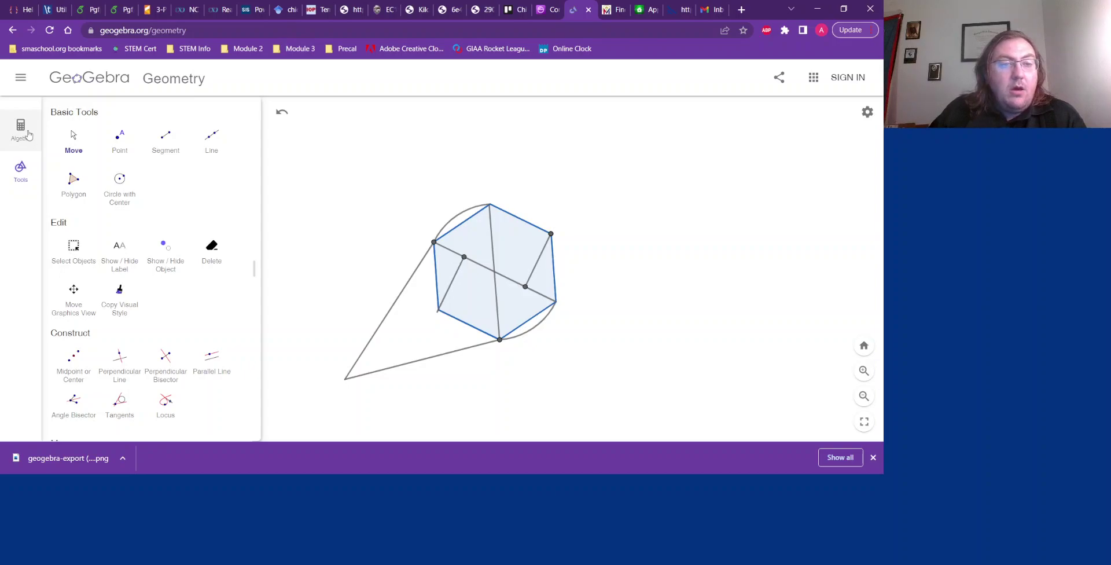
# Review the available download file formats and clear the whole construction without saving it
pyautogui.click(21, 77)
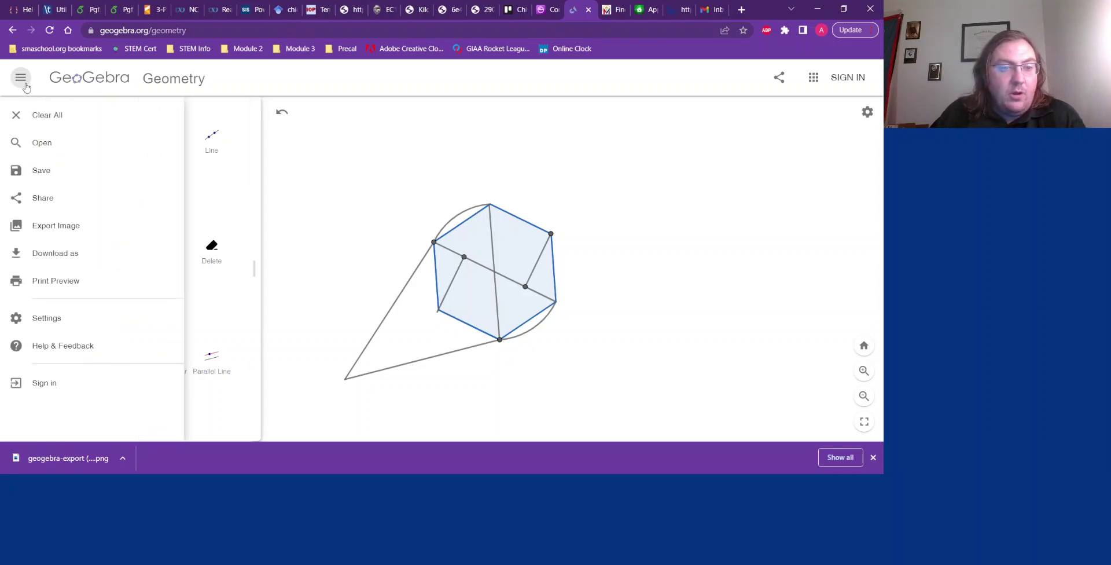
pyautogui.click(51, 255)
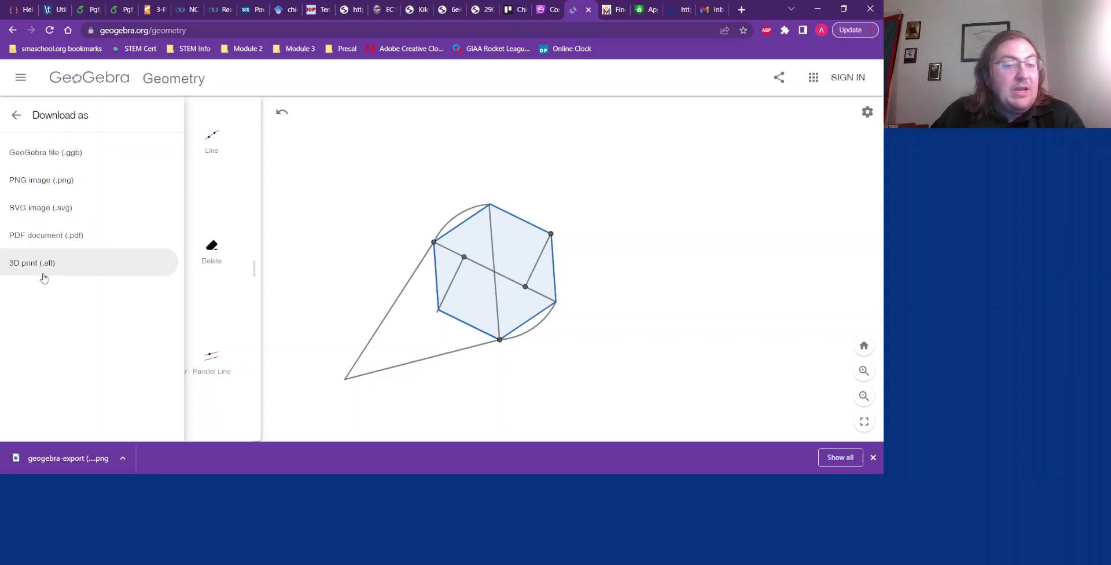
pyautogui.click(17, 118)
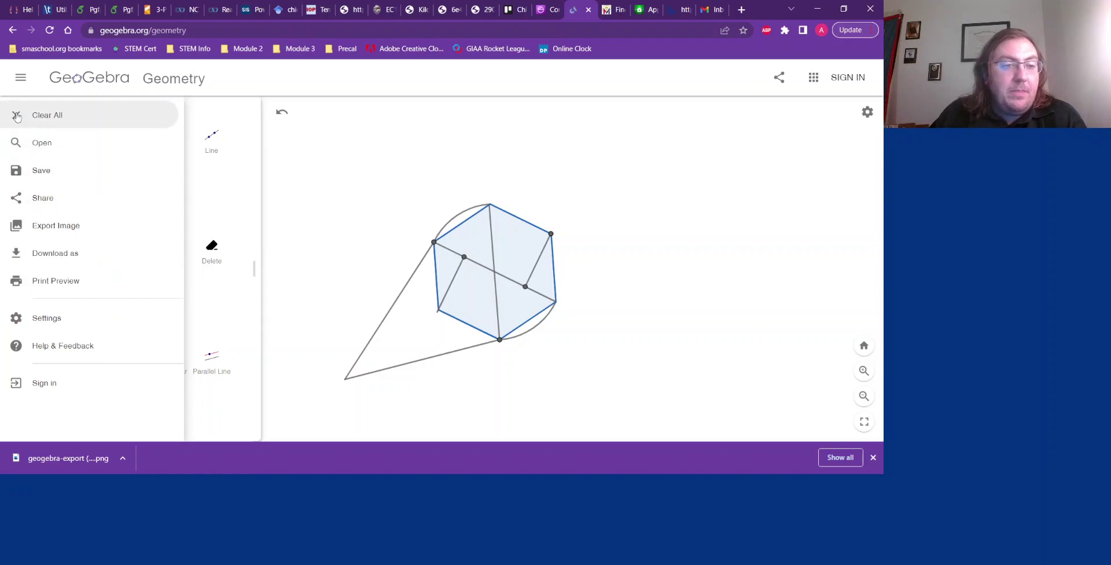
pyautogui.click(16, 116)
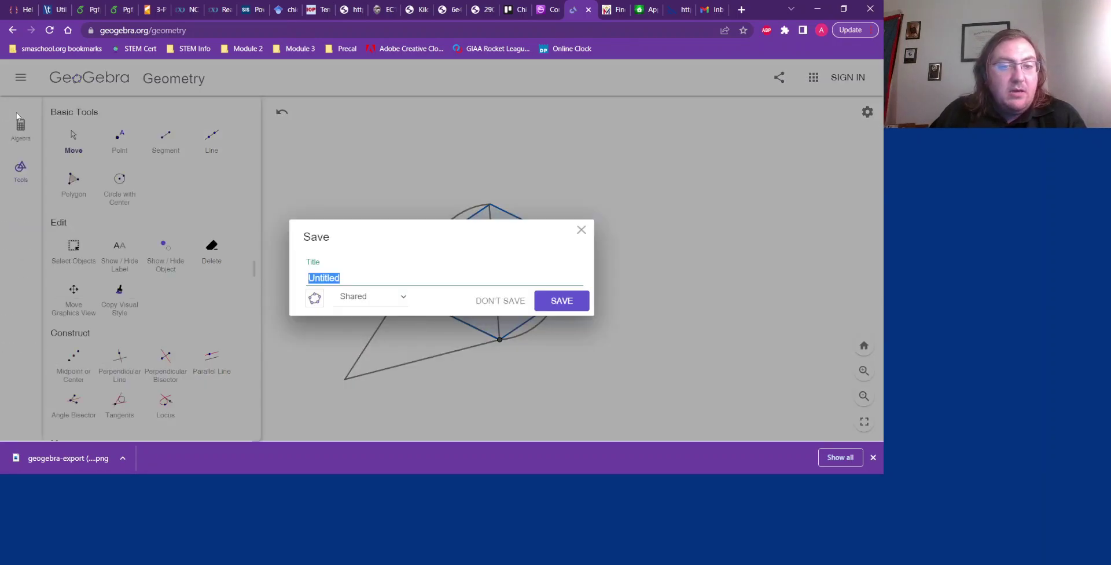
pyautogui.click(581, 231)
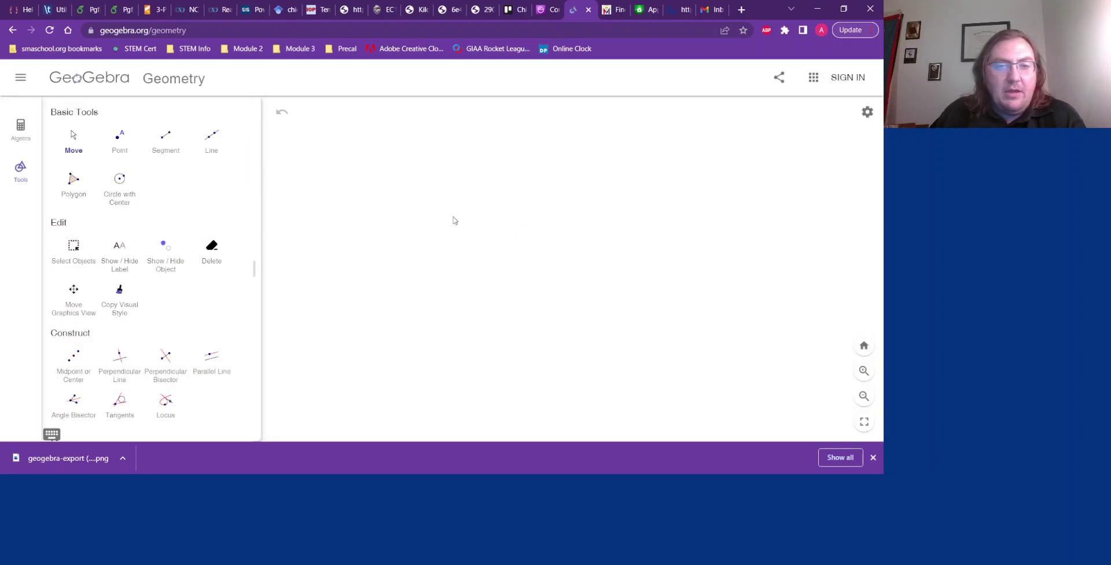
# Try to graph the domain-restricted line 3x + 2{−4 ≤ x ≤ −3} as an algebra expression and delete it
pyautogui.click(26, 133)
pyautogui.click(100, 114)
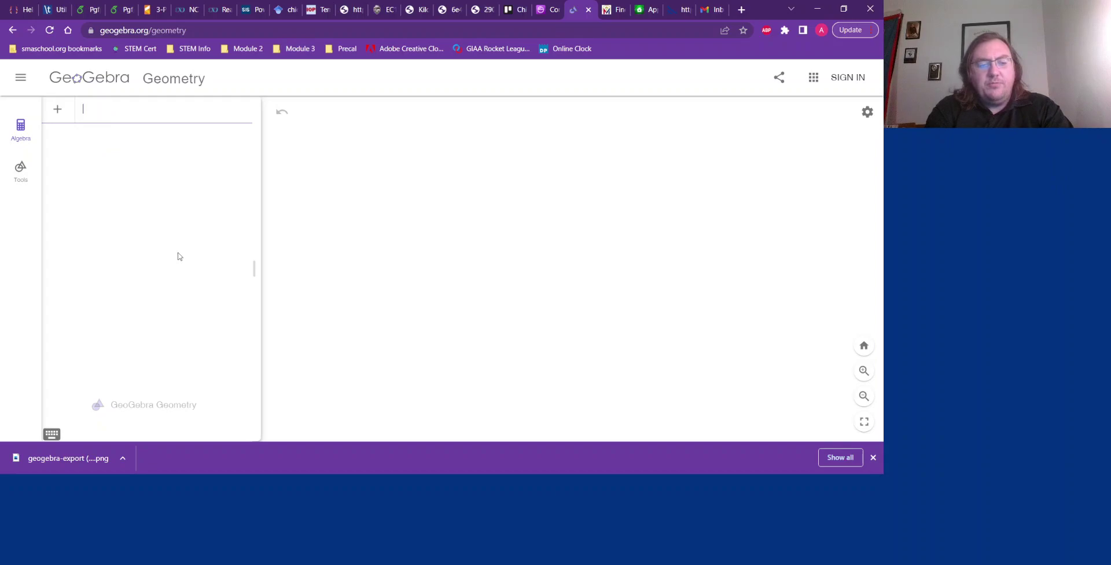
pyautogui.write('3x+2')
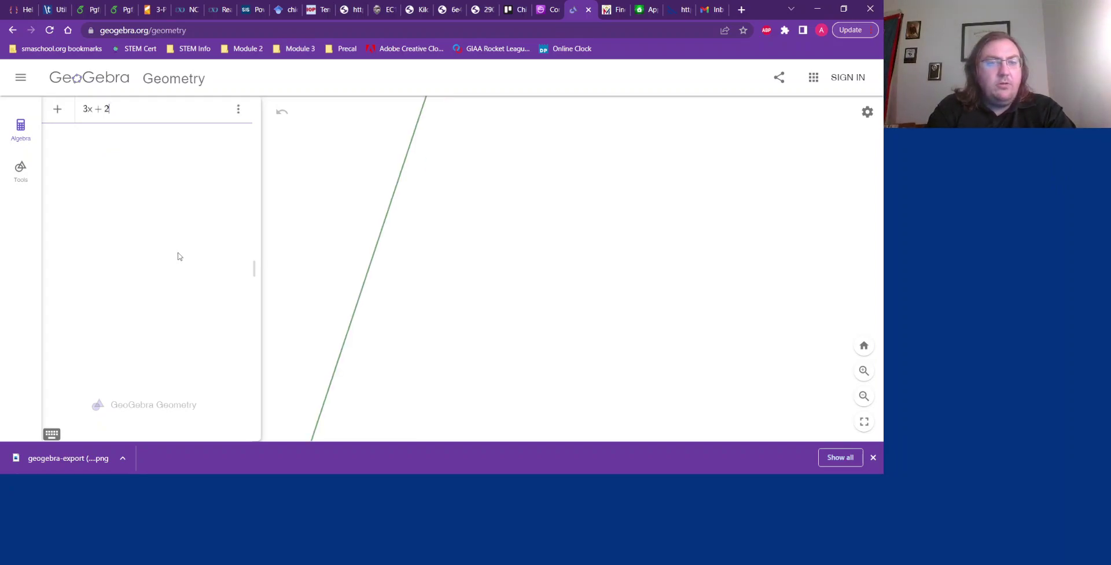
pyautogui.write('{')
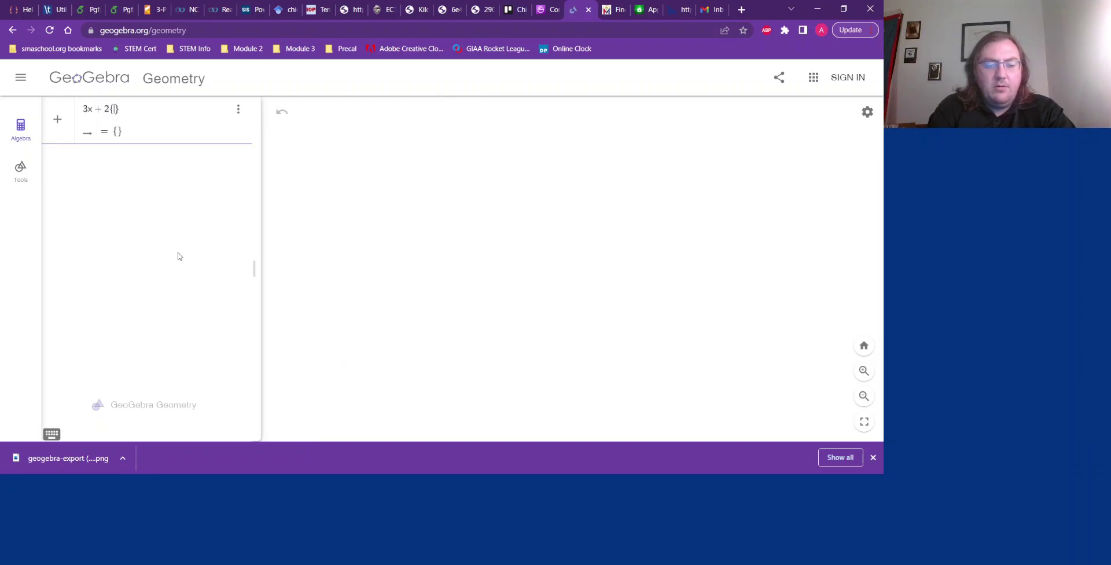
pyautogui.write('-4')
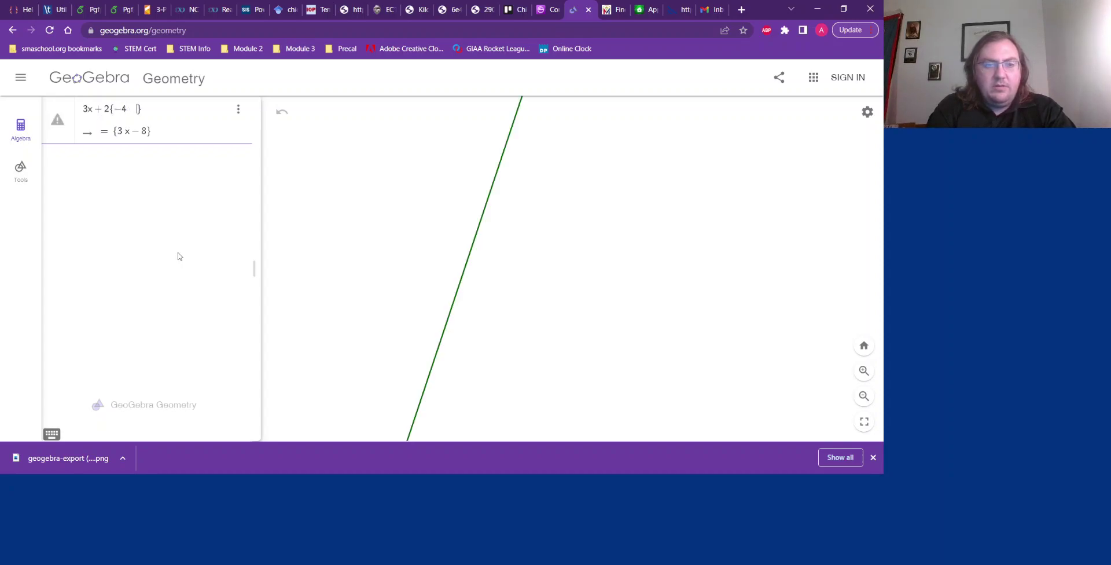
pyautogui.write(' <=x')
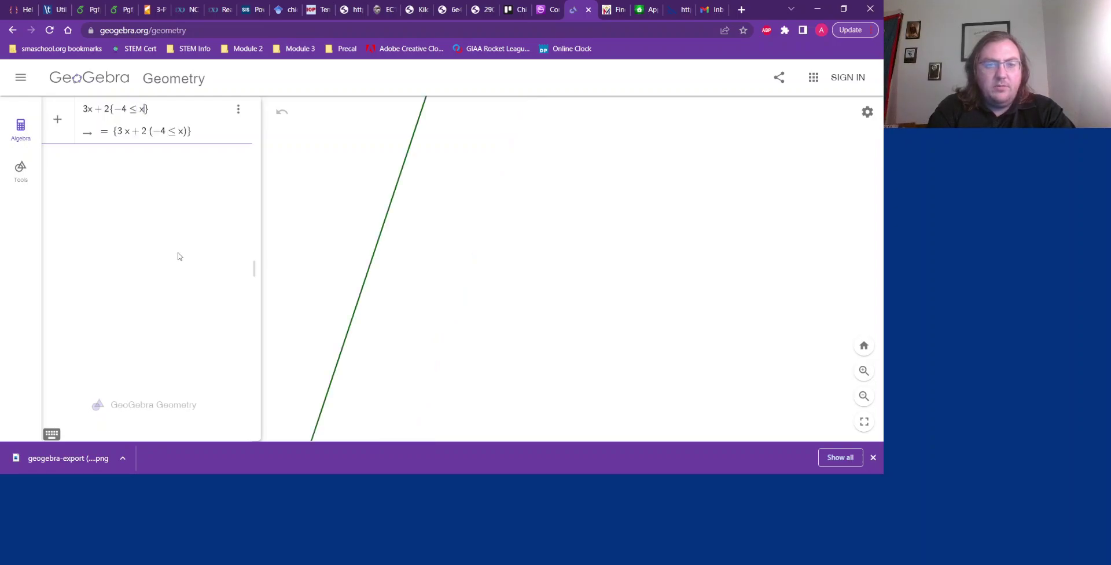
pyautogui.write('<')
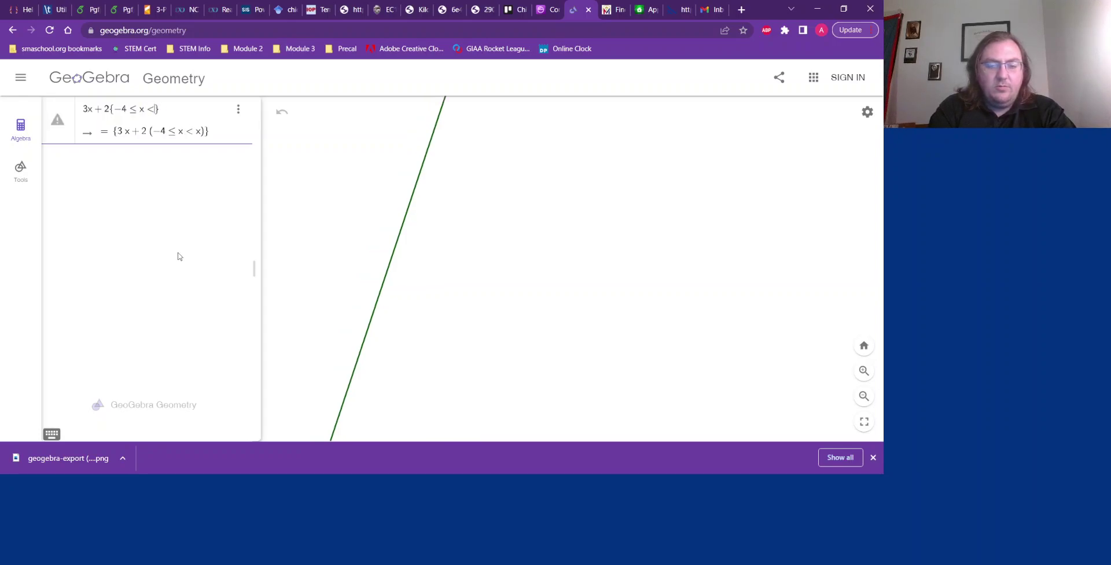
pyautogui.write('=-3')
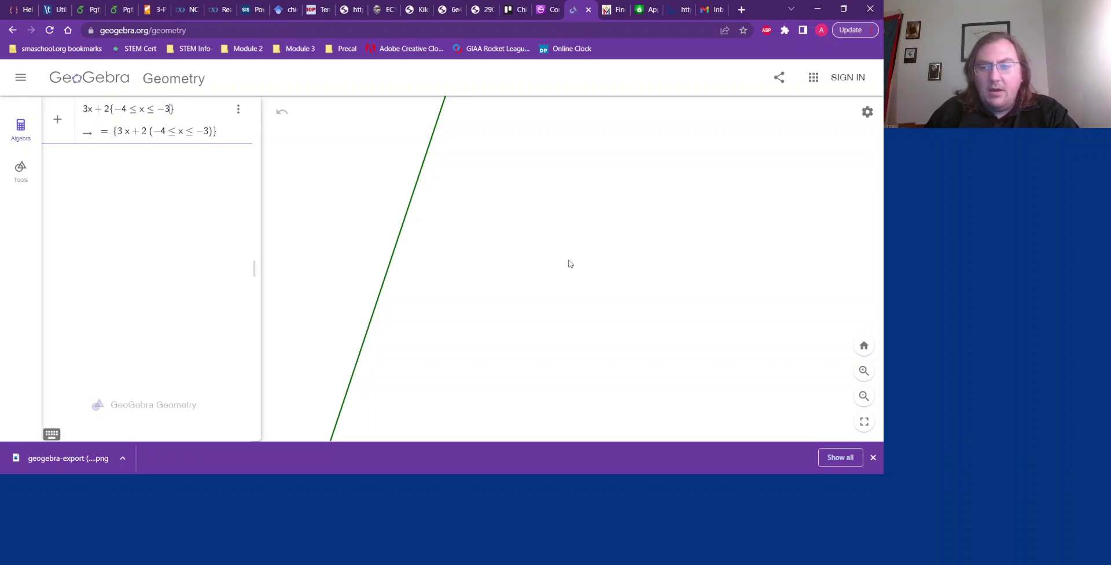
pyautogui.click(864, 401)
pyautogui.click(865, 401)
pyautogui.click(865, 401)
pyautogui.click(865, 401)
pyautogui.press('Return')
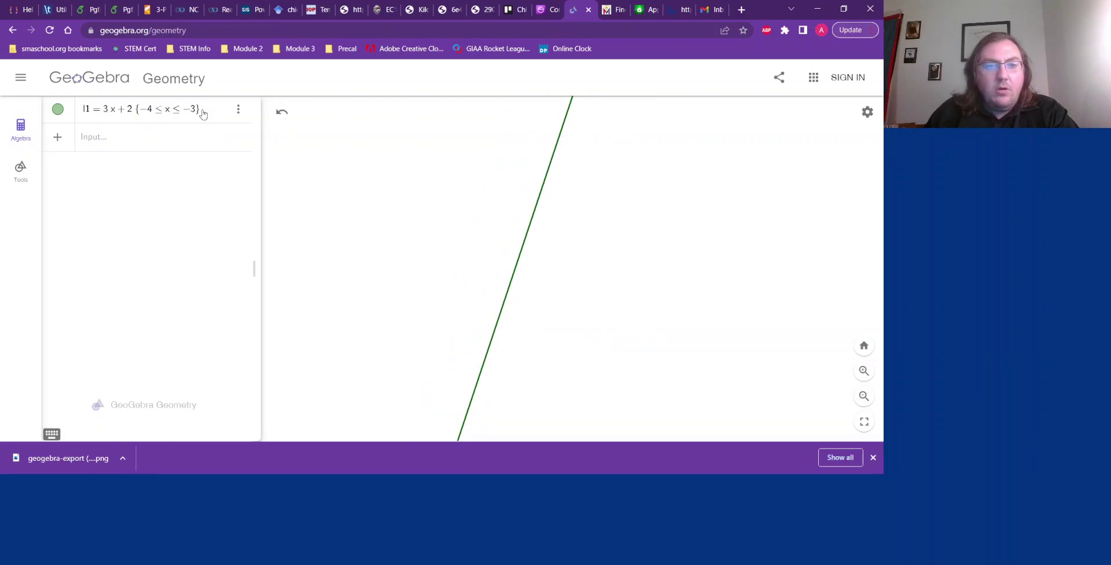
pyautogui.click(239, 111)
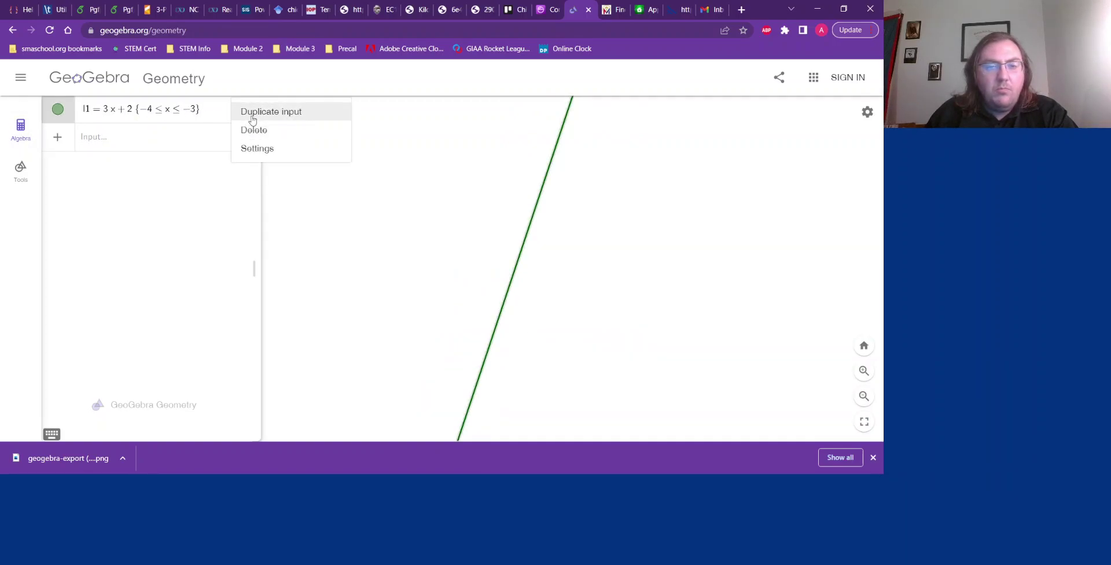
pyautogui.click(249, 130)
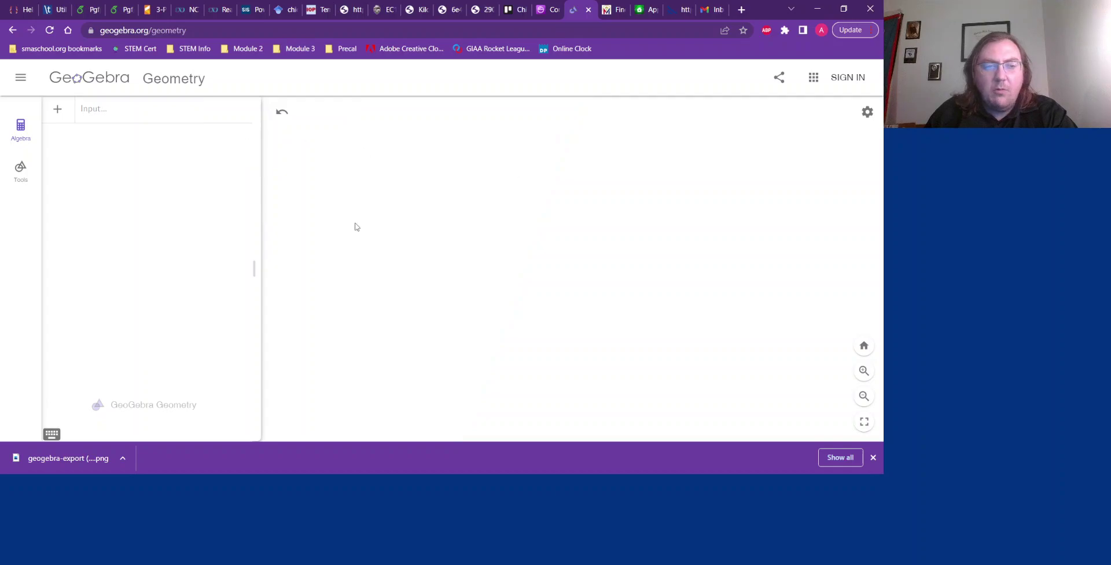
# Draw a slanted segment about 8 units long and a second segment about 11.1 units long above it
pyautogui.click(23, 172)
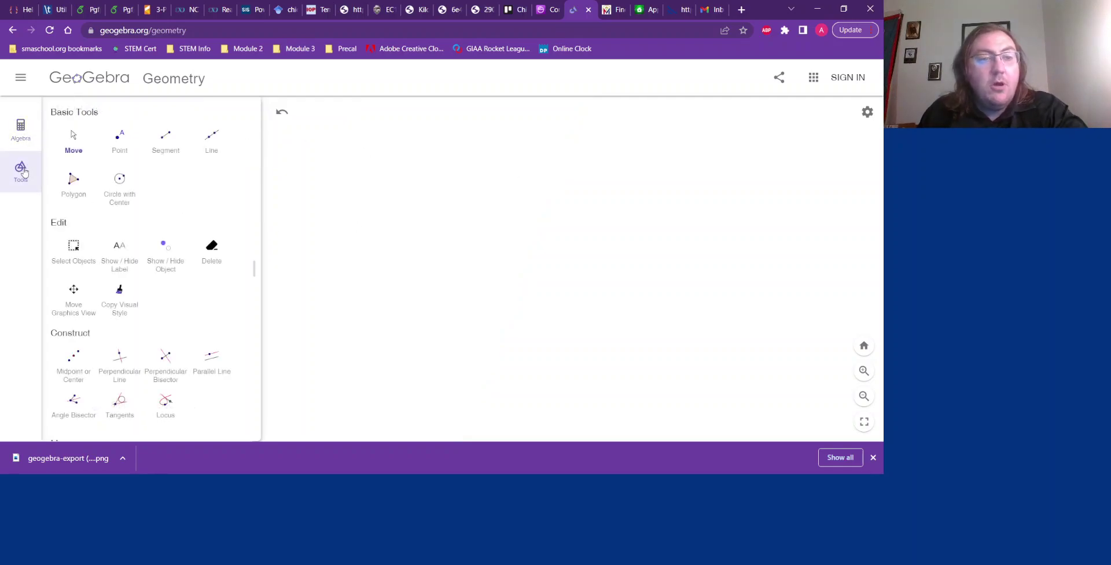
pyautogui.click(165, 137)
pyautogui.click(415, 276)
pyautogui.click(580, 234)
pyautogui.click(400, 162)
pyautogui.click(640, 174)
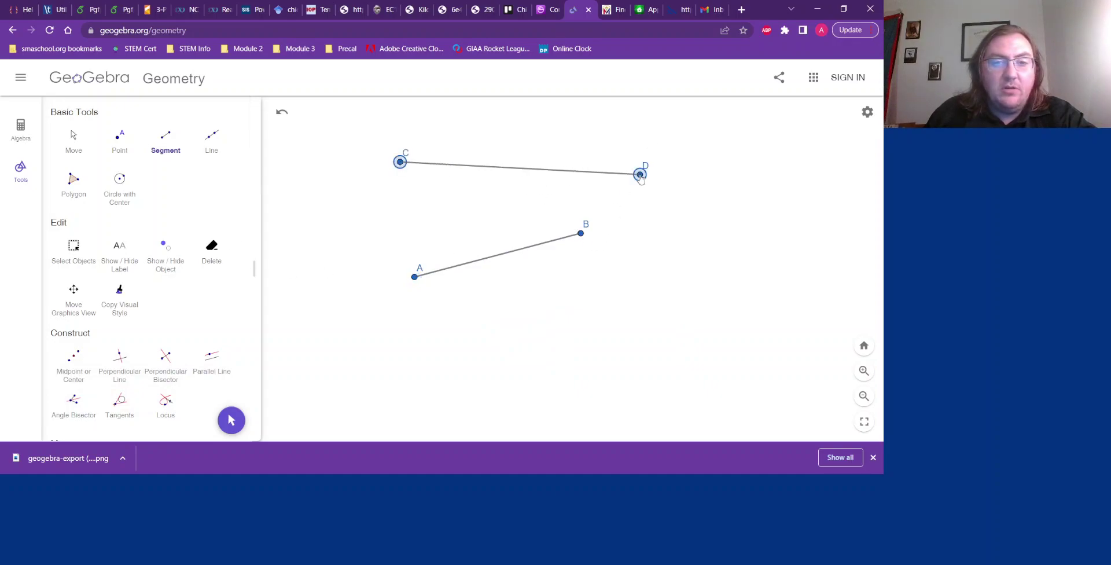
# Draw a center-and-point circle centered below the shorter segment and enclosing its right endpoint, and show the algebra list of all objects
pyautogui.click(119, 179)
pyautogui.click(571, 325)
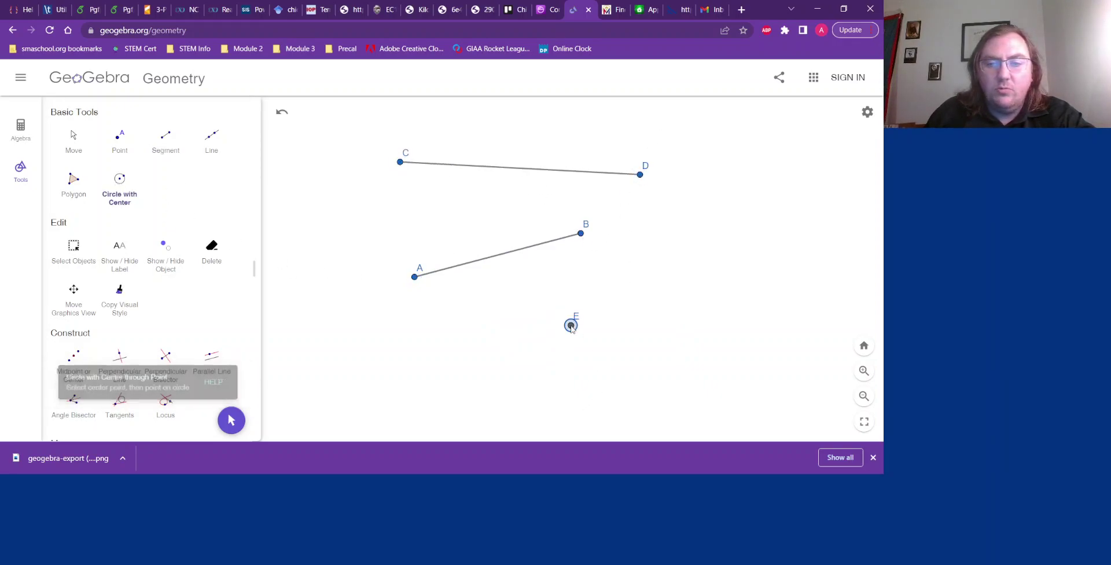
pyautogui.click(672, 306)
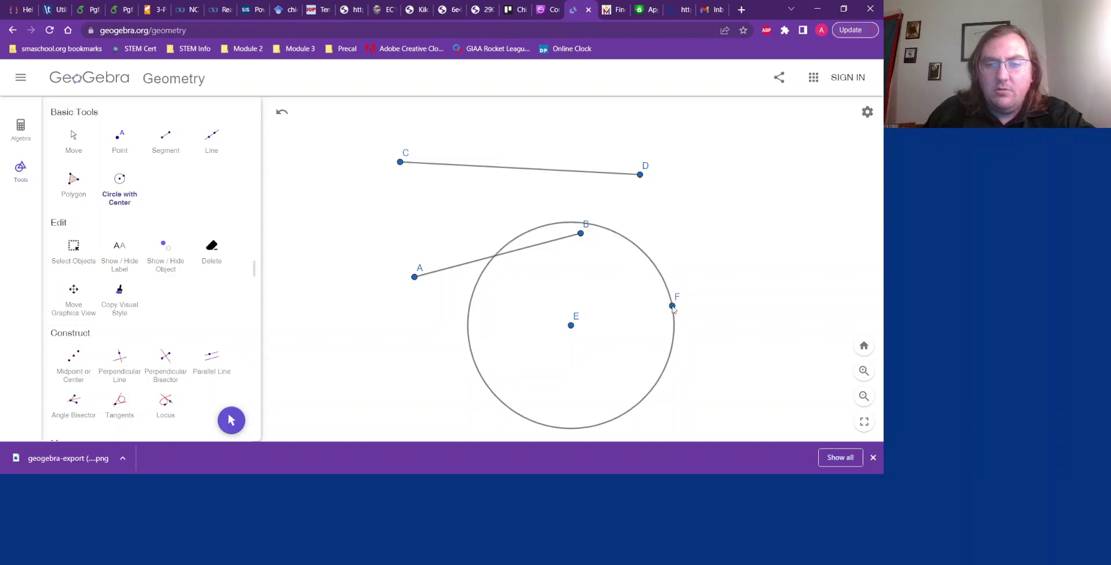
pyautogui.click(20, 128)
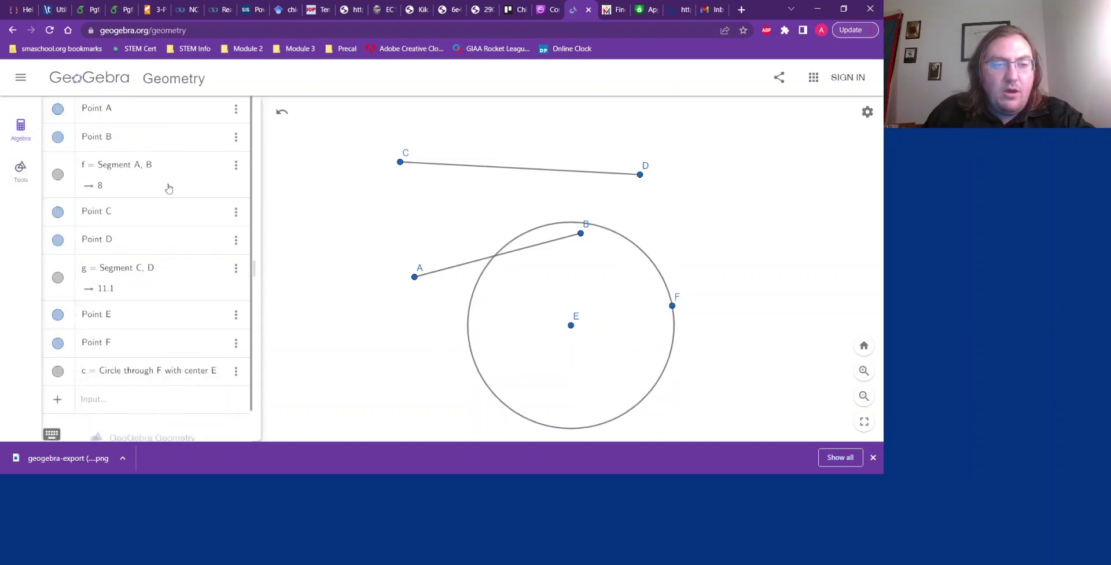